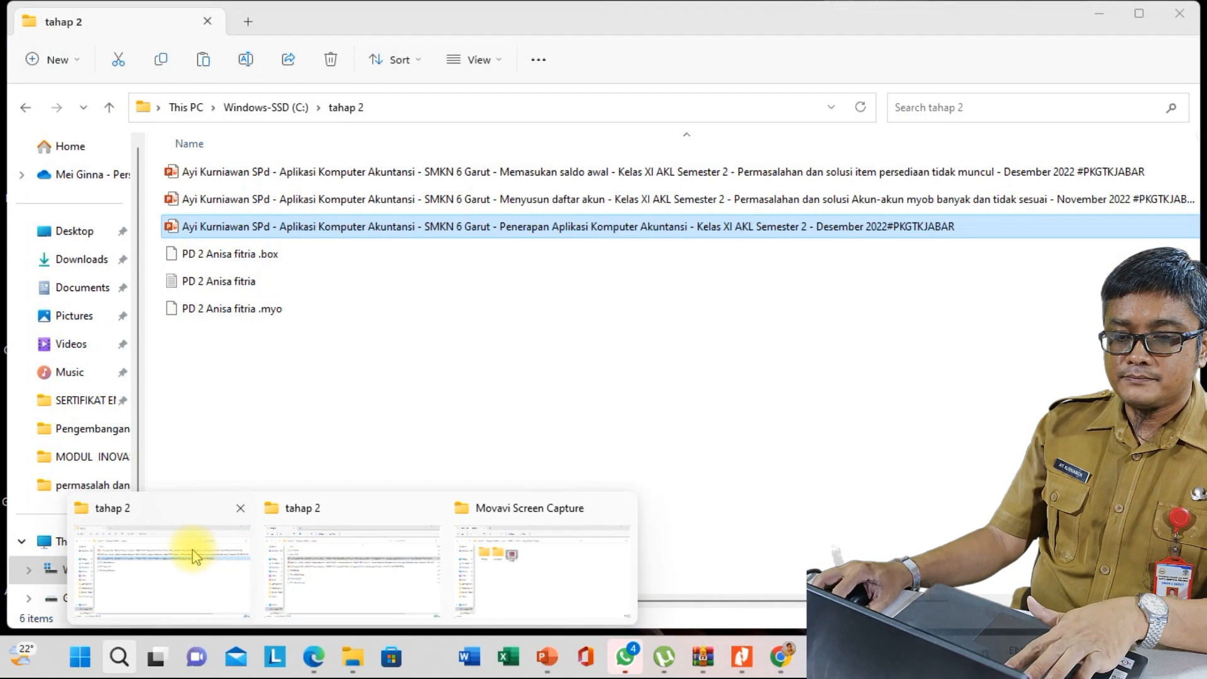
Step: Look through the Downloads folder for the extracted folder with the learning problems and solutions files
click(530, 556)
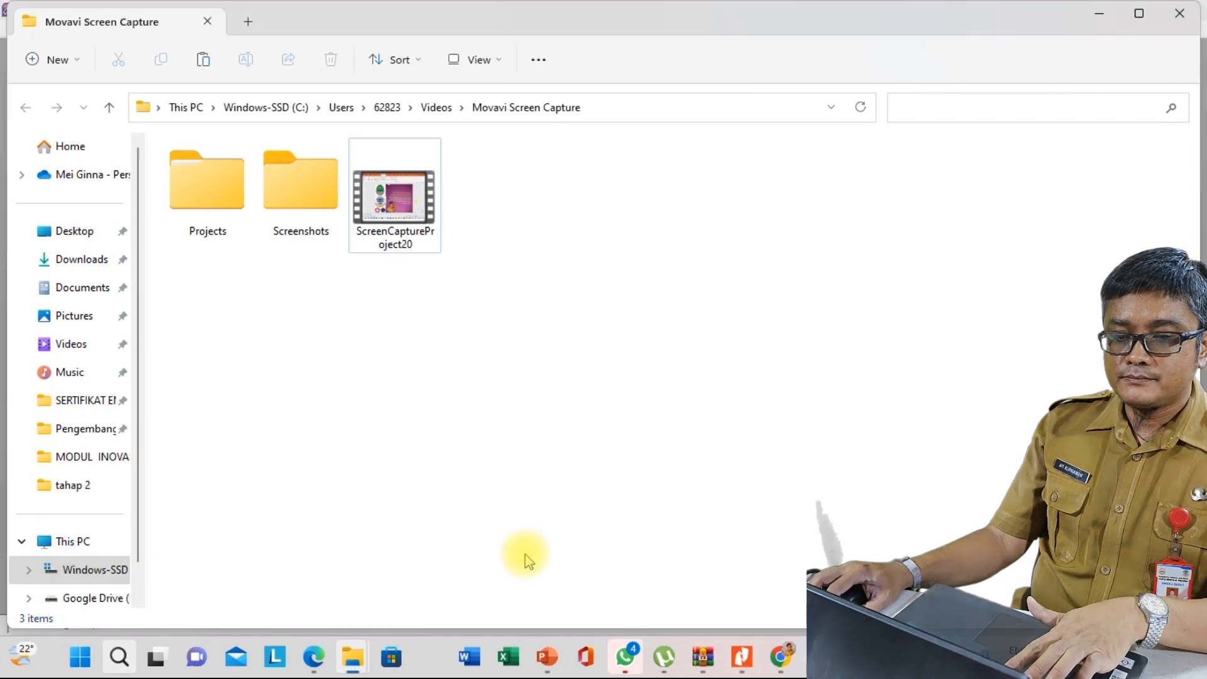
click(94, 426)
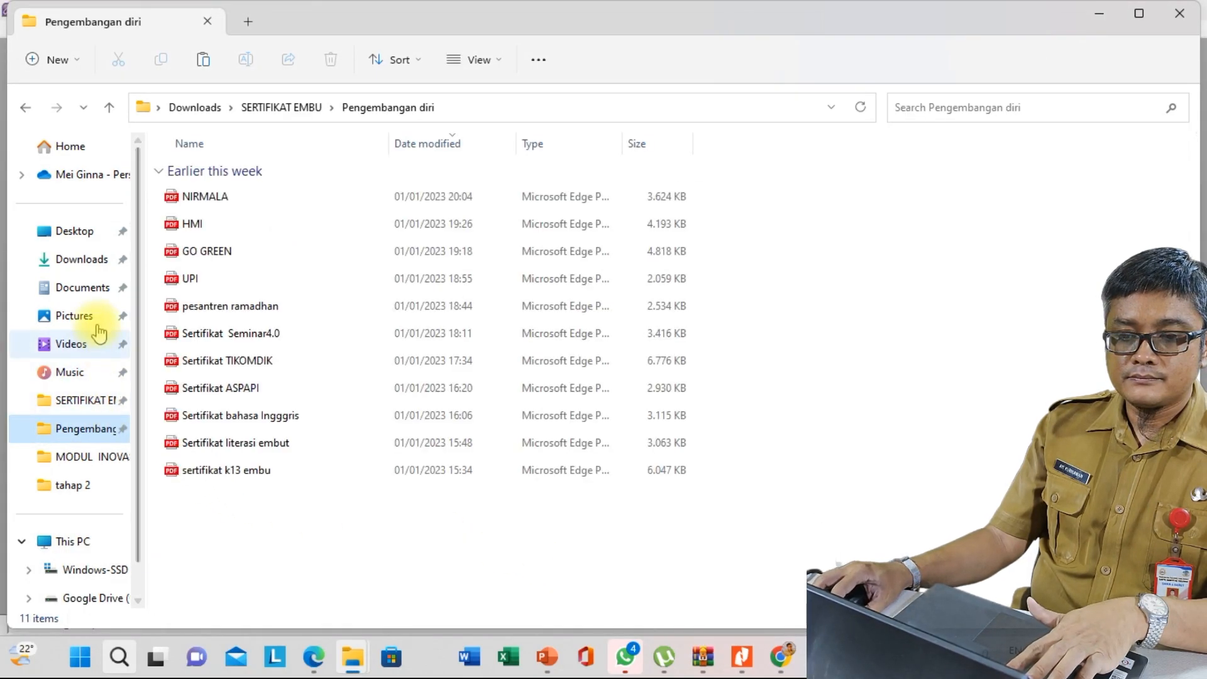
click(74, 260)
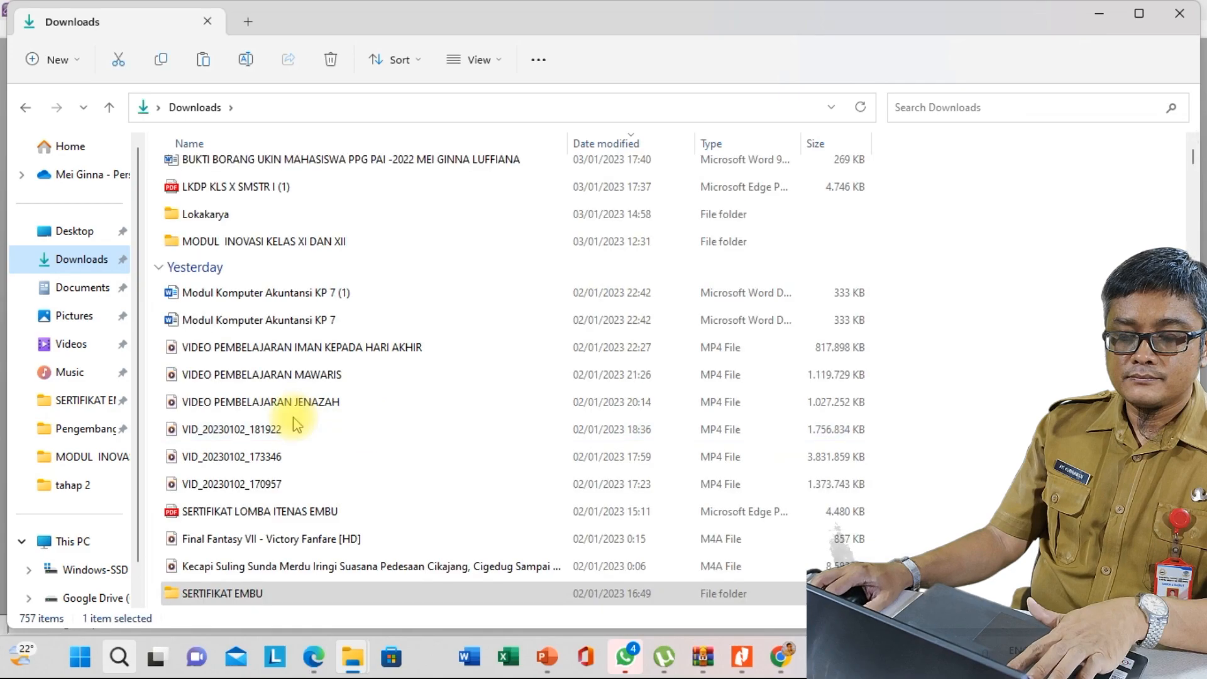
scroll(296, 371, down, 5)
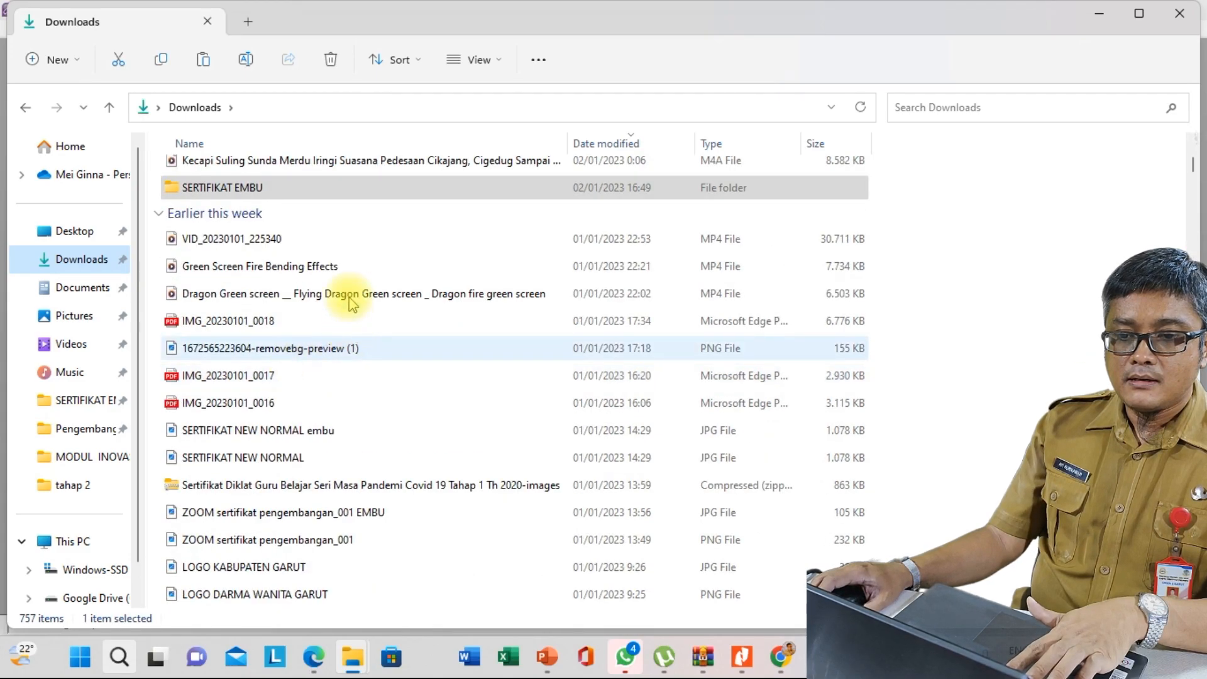
scroll(320, 283, down, 2)
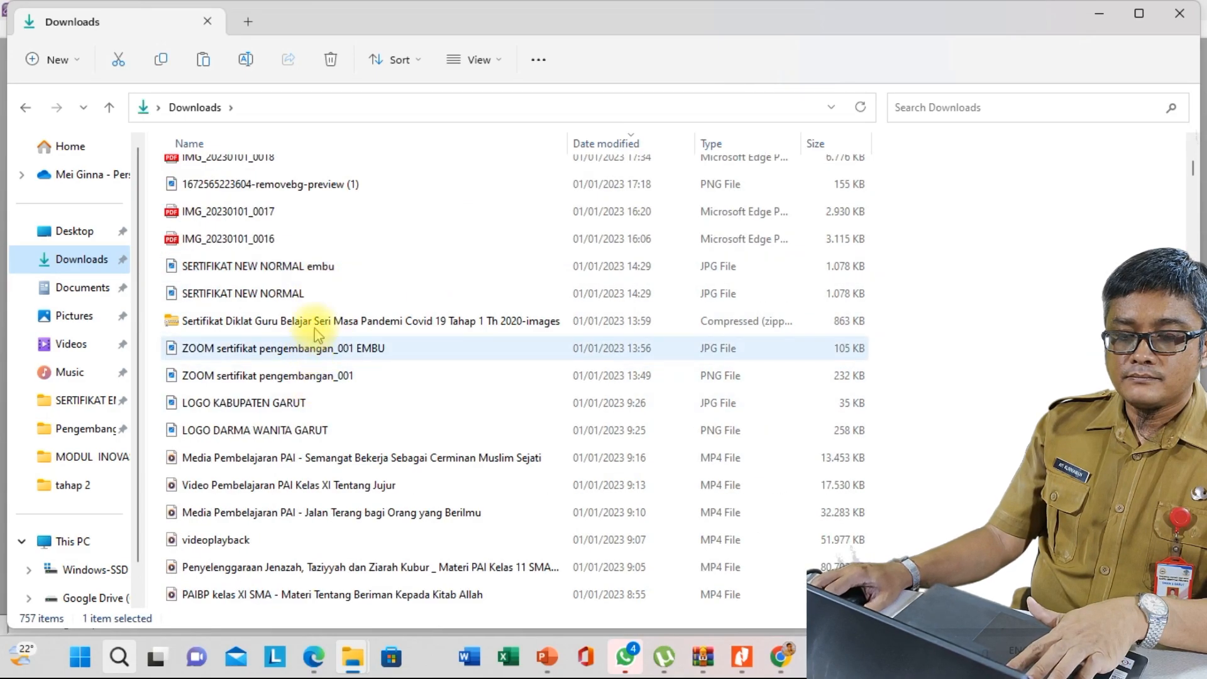
scroll(322, 327, down, 5)
scroll(318, 371, down, 4)
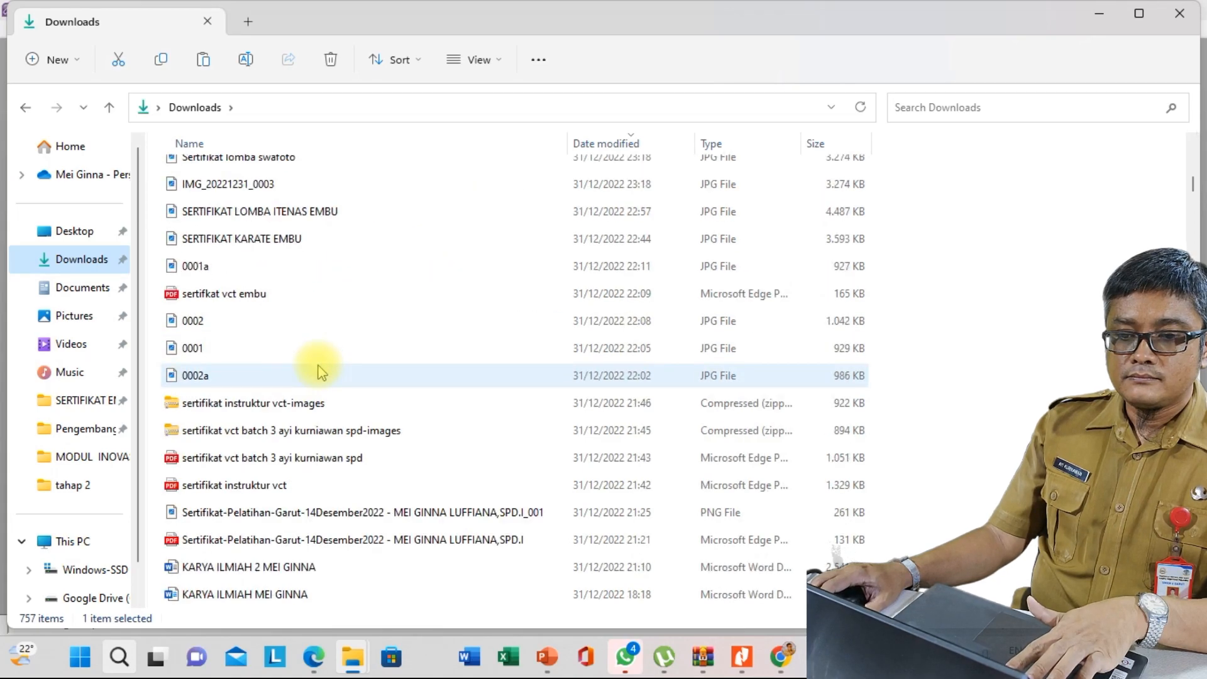
scroll(320, 372, down, 5)
scroll(319, 373, up, 12)
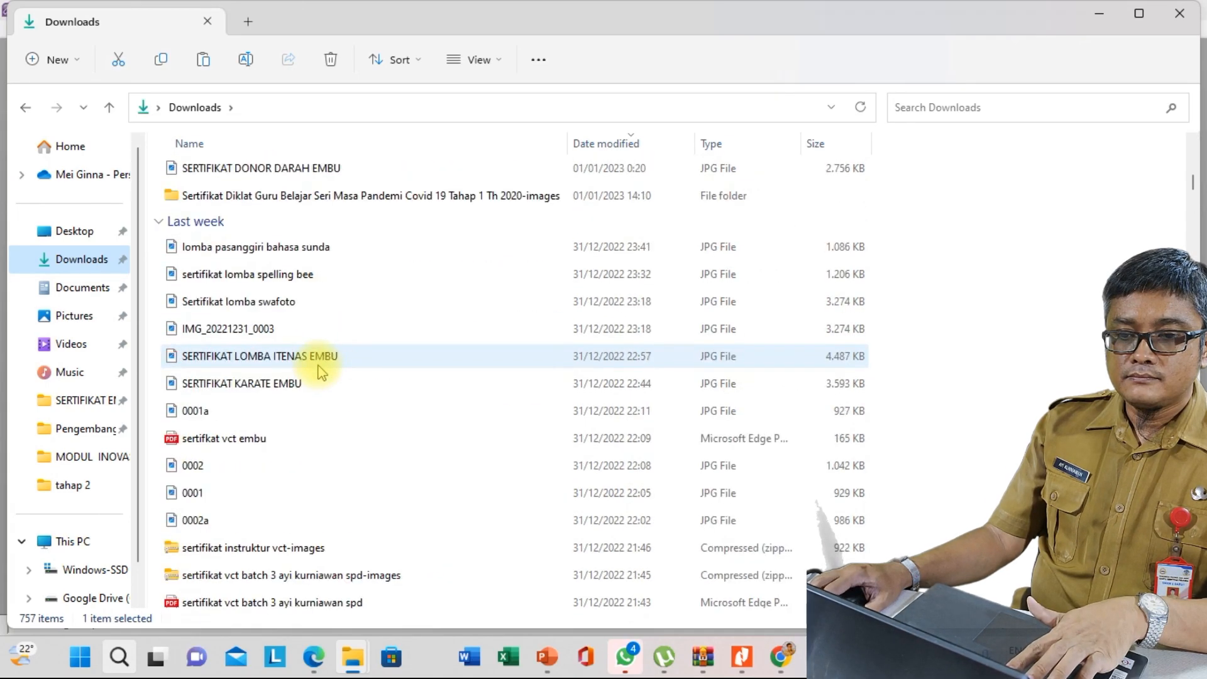
scroll(319, 372, up, 9)
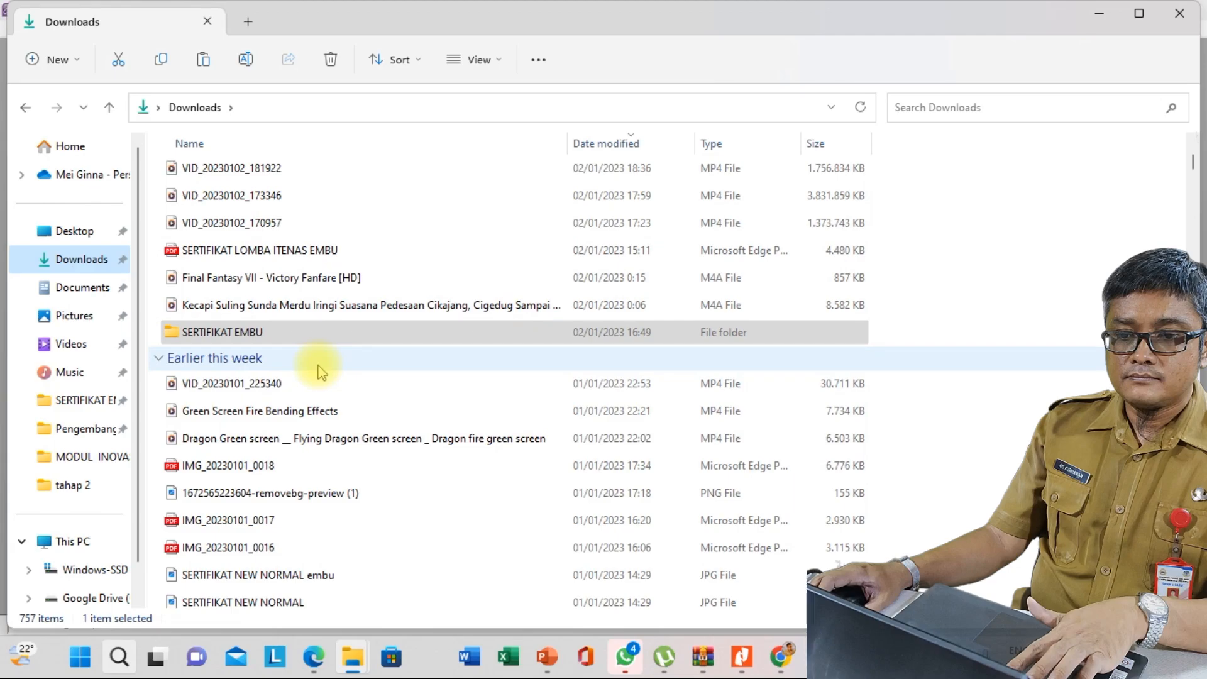
scroll(320, 372, down, 13)
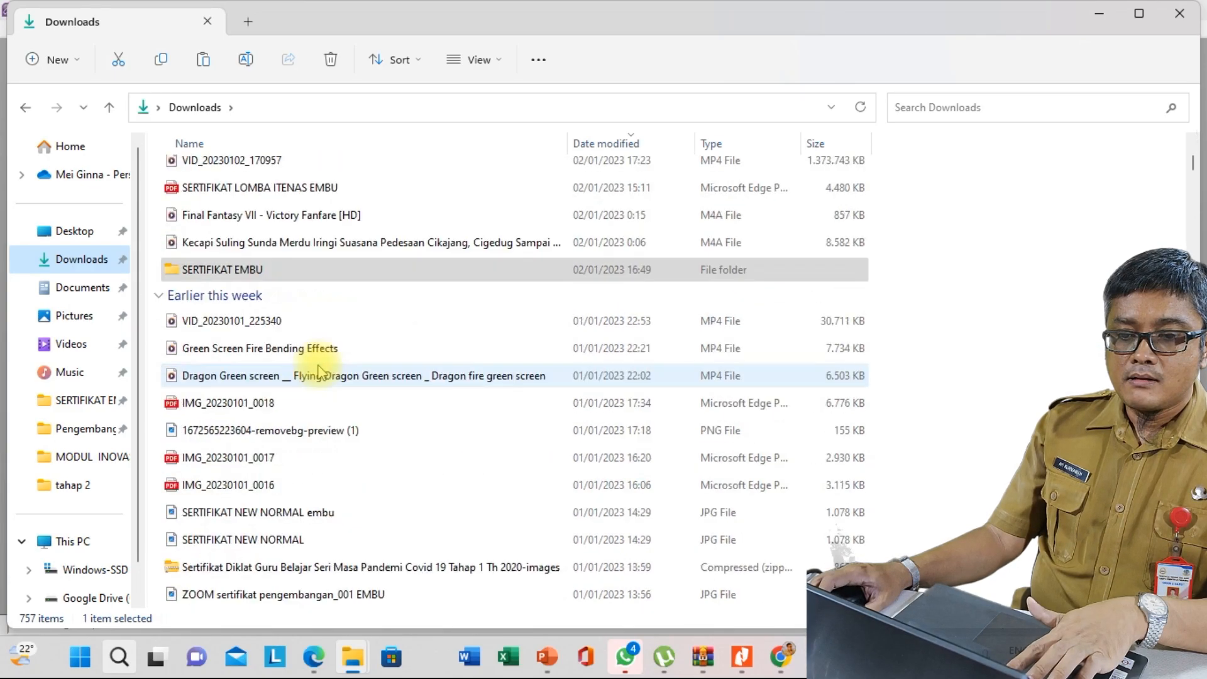
scroll(319, 373, down, 4)
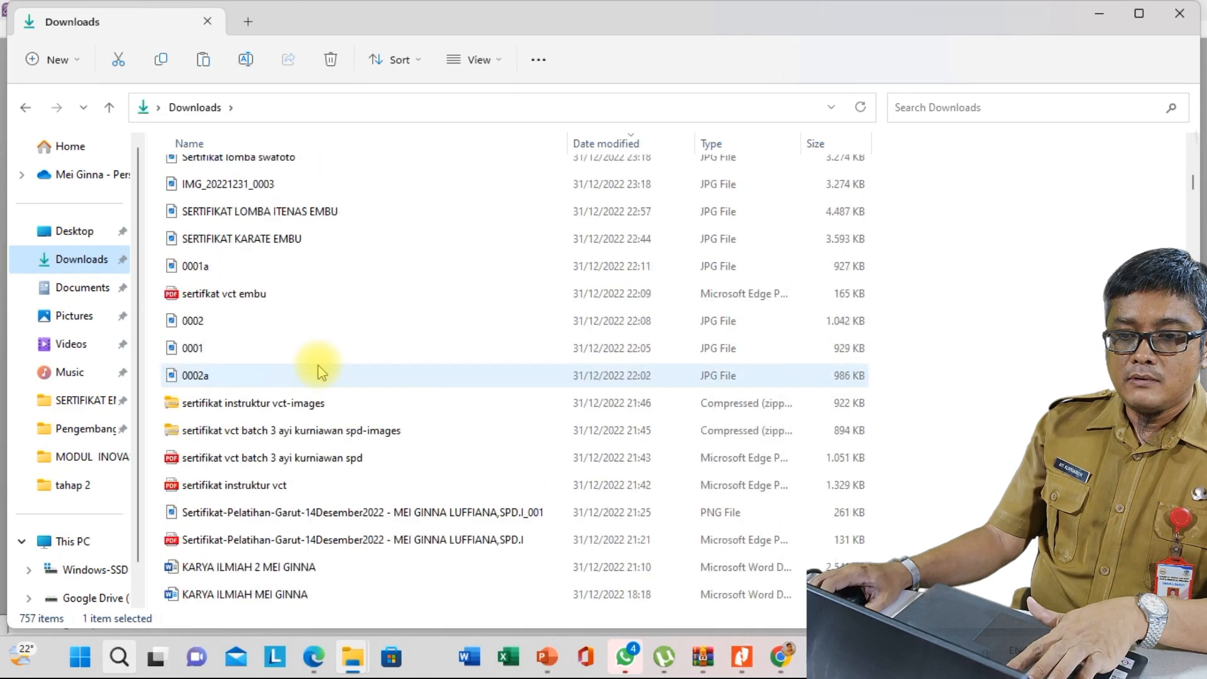
scroll(319, 373, up, 3)
scroll(320, 372, down, 4)
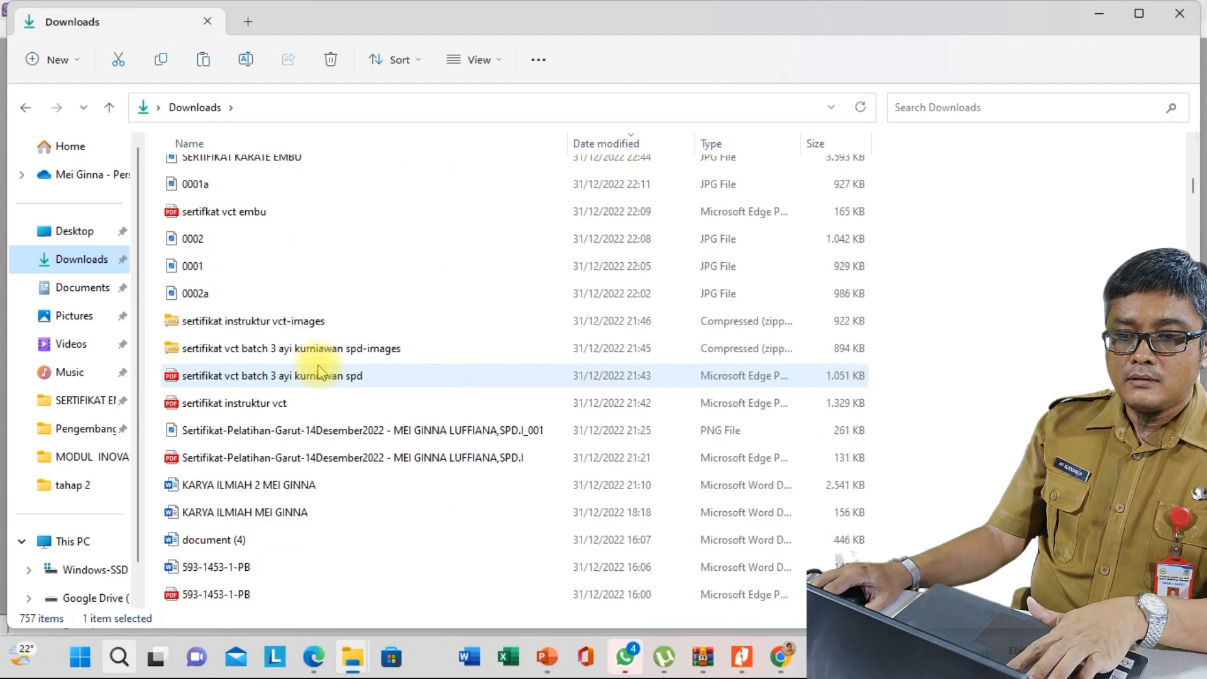
scroll(319, 372, down, 8)
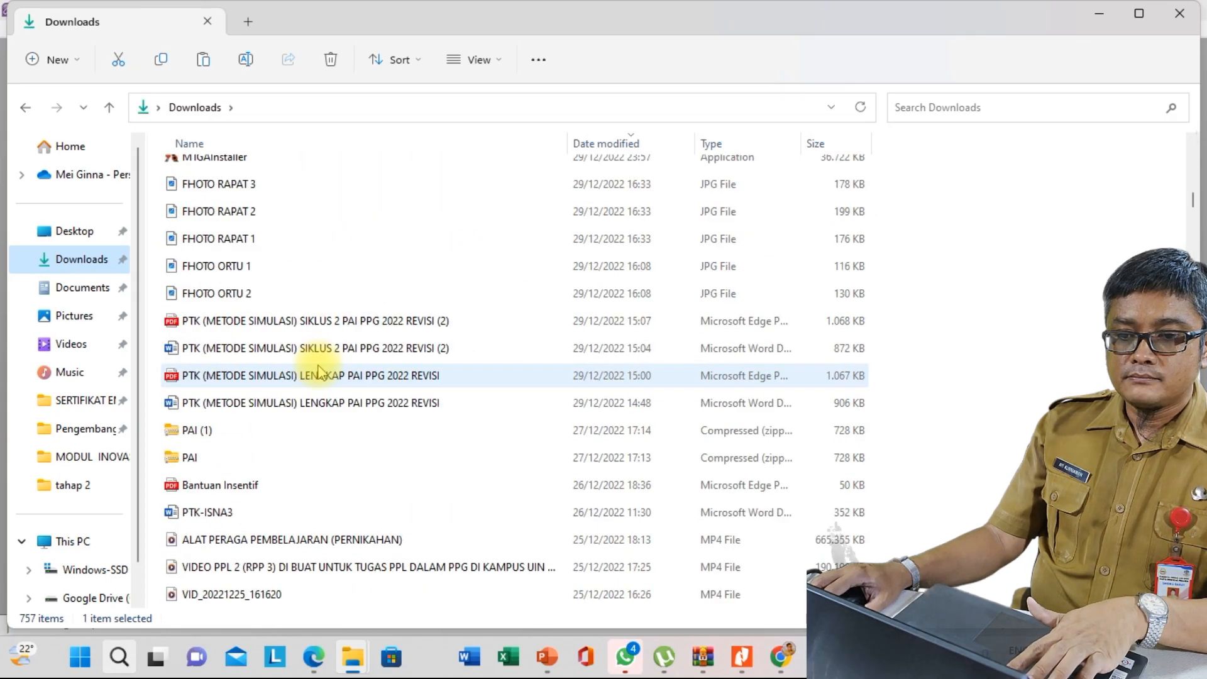
scroll(320, 372, down, 6)
scroll(320, 373, up, 2)
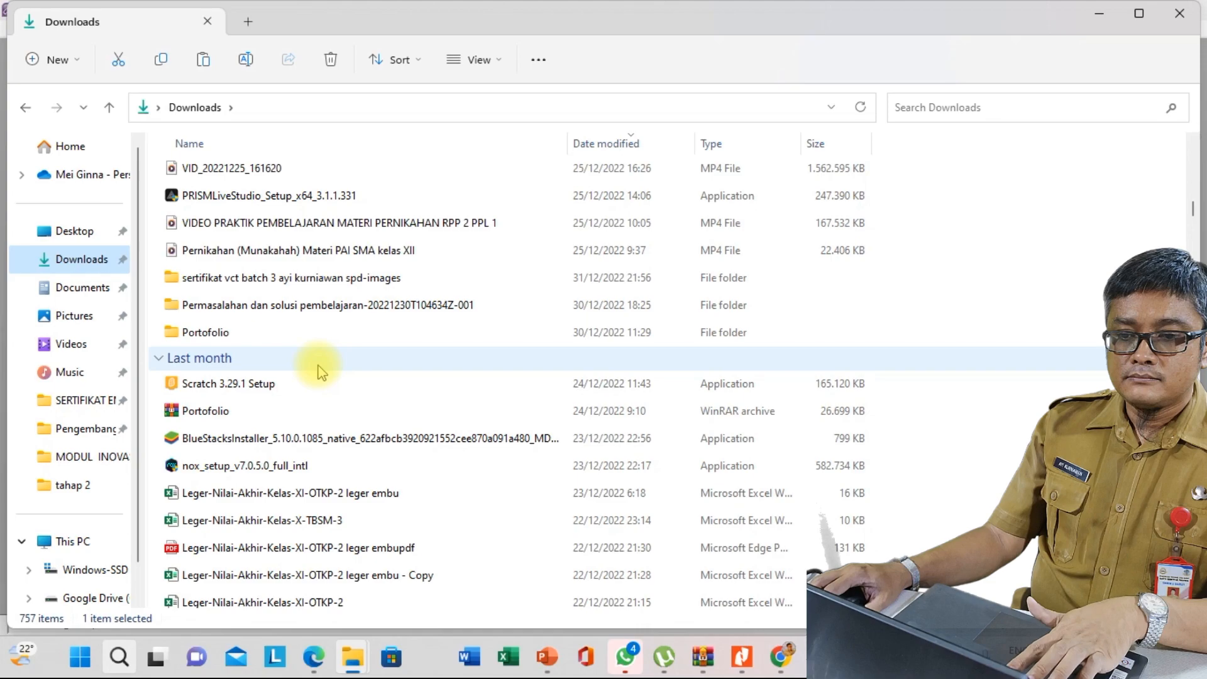
Step: Open the Modul MYOB Aplikasi AK PDF from the Permasalahan dan solusi pembelajaran subfolder of the 20221230T104634Z-001 folder
double_click(345, 310)
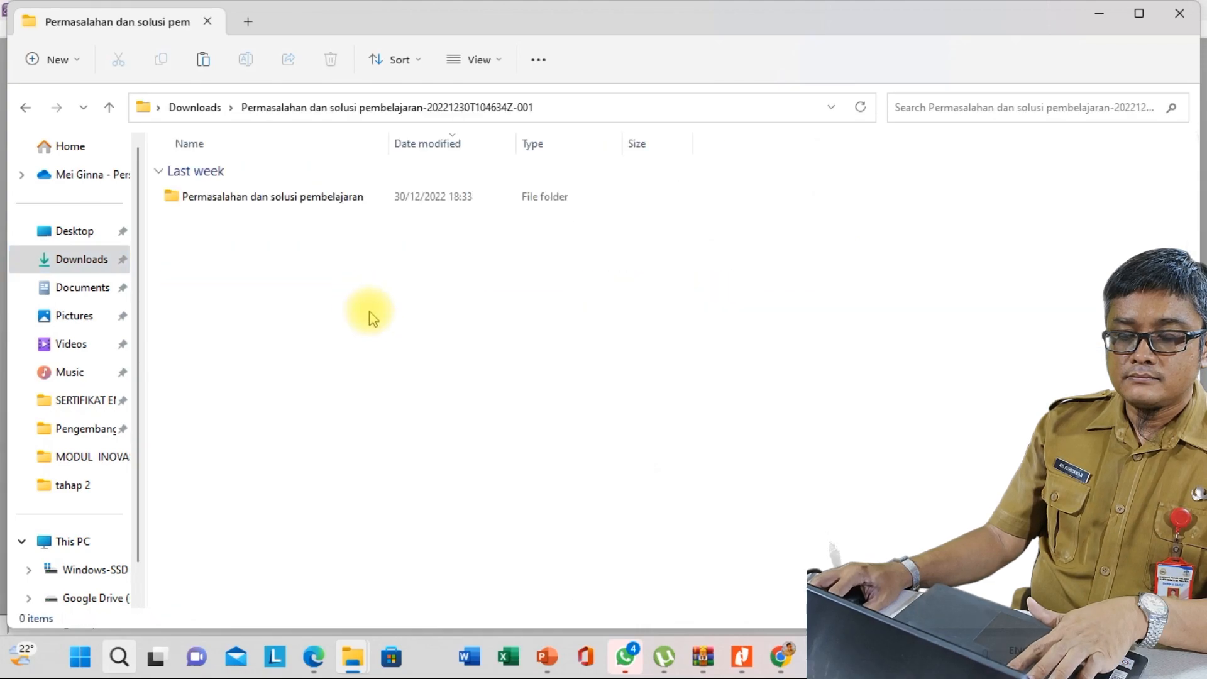
double_click(327, 197)
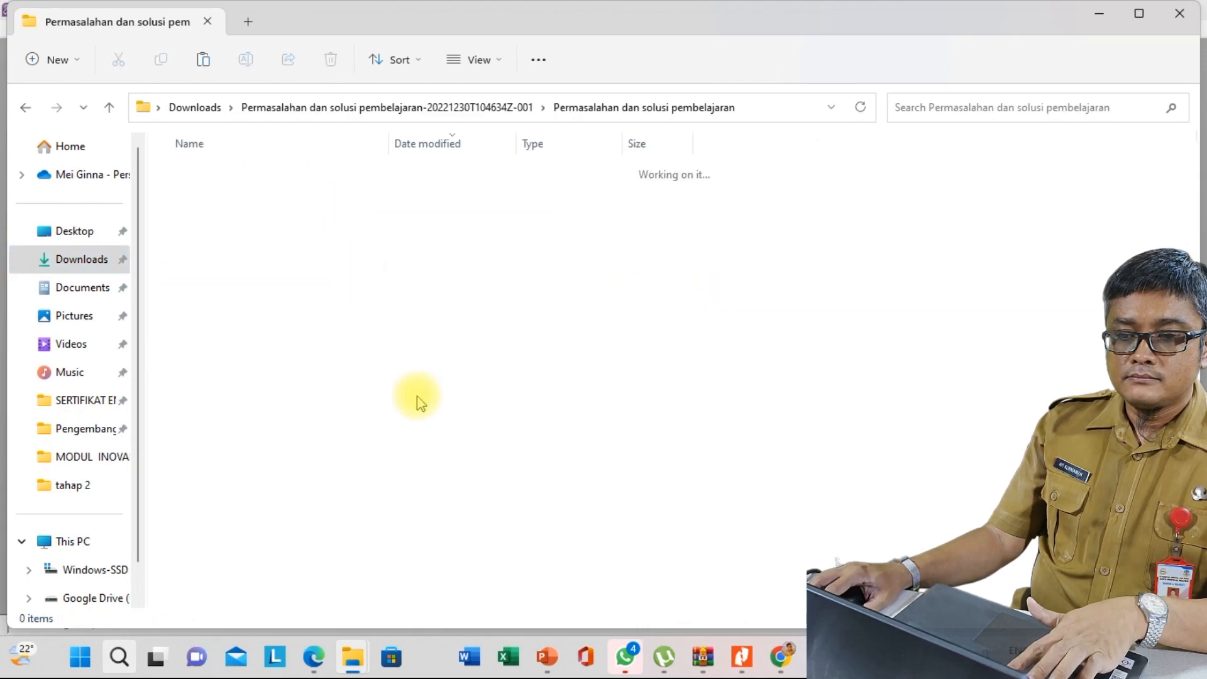
click(350, 247)
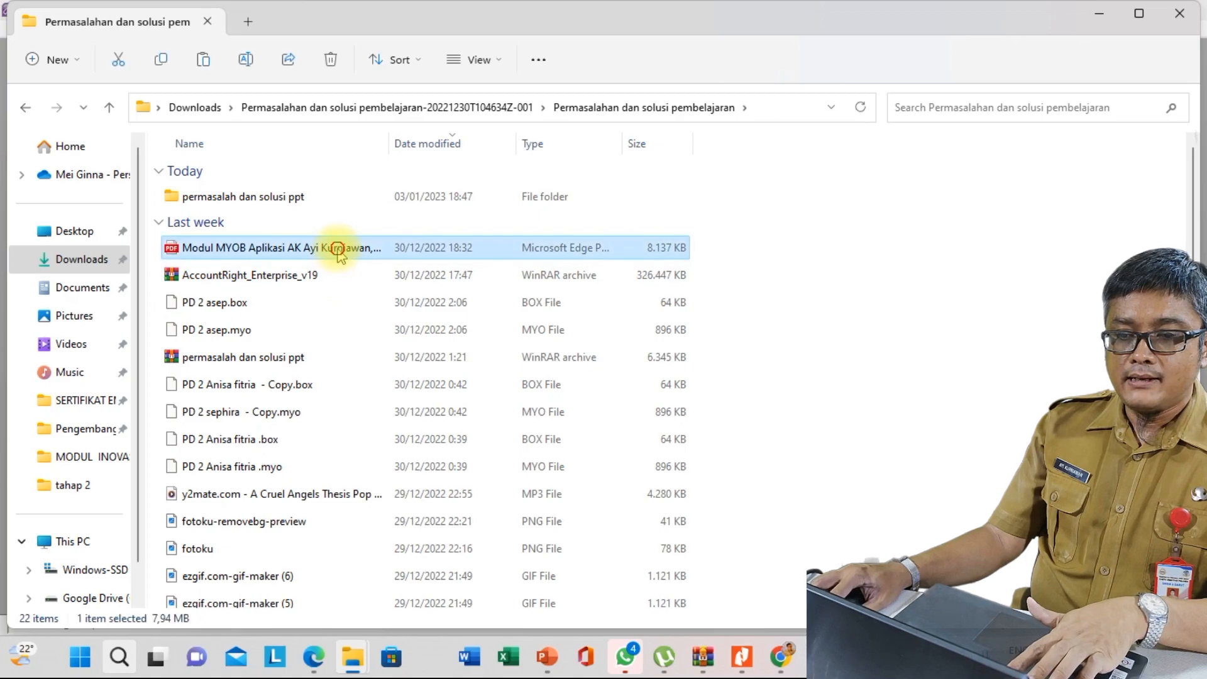
double_click(394, 254)
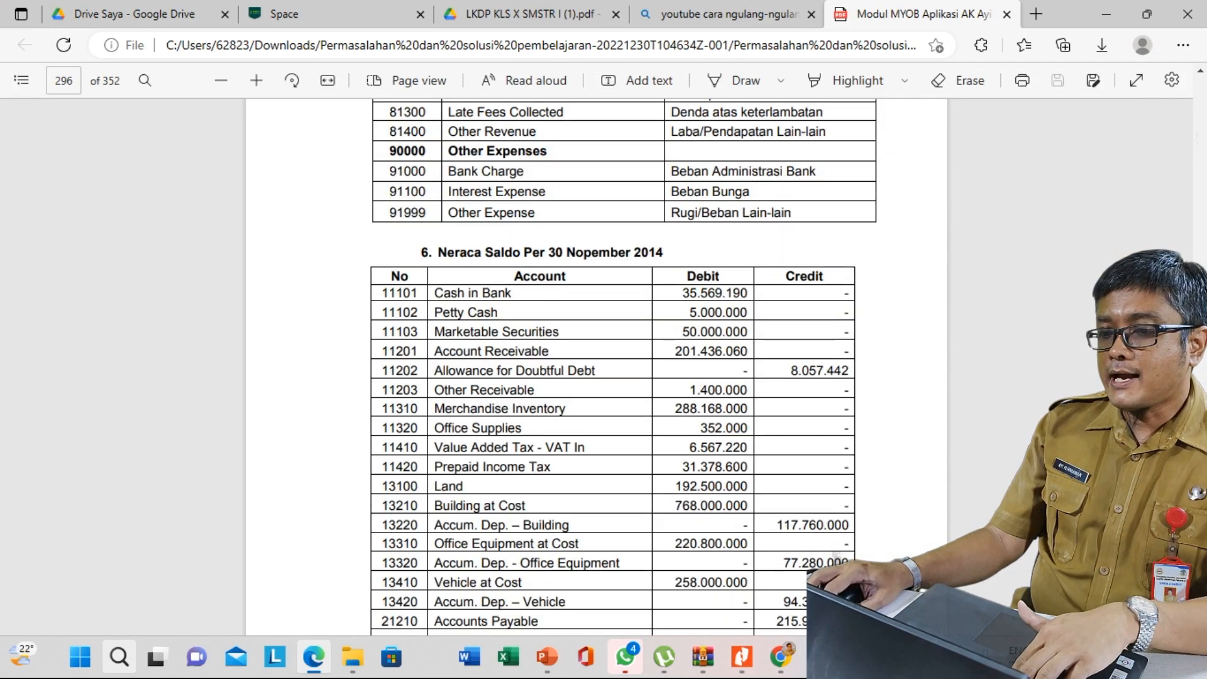
Step: Examine the module's trial balance and the list of merchandise per 30 Nopember 2014
scroll(596, 365, down, 20)
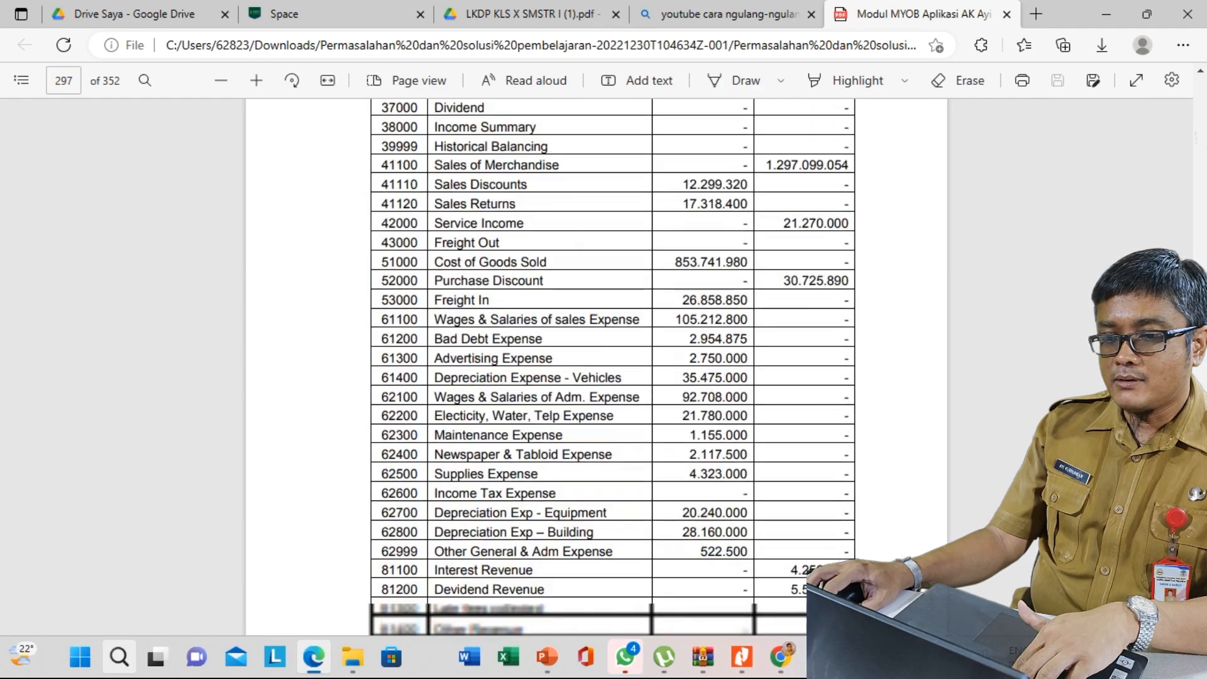
scroll(596, 365, down, 5)
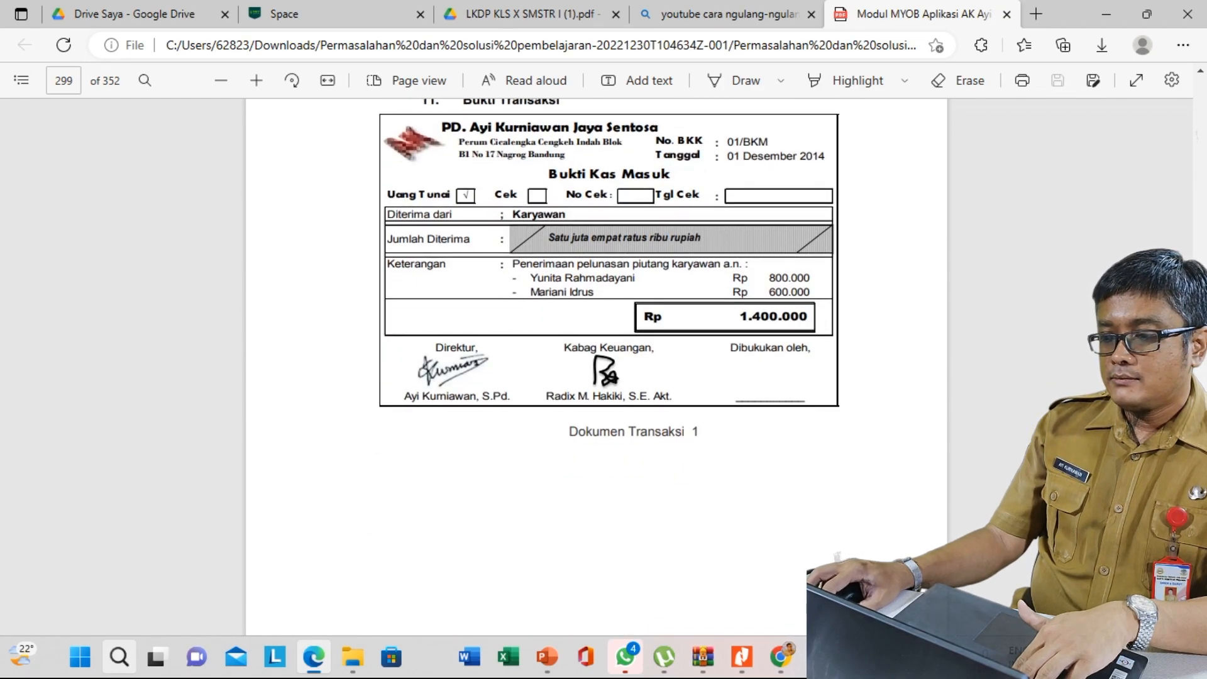
scroll(544, 438, up, 15)
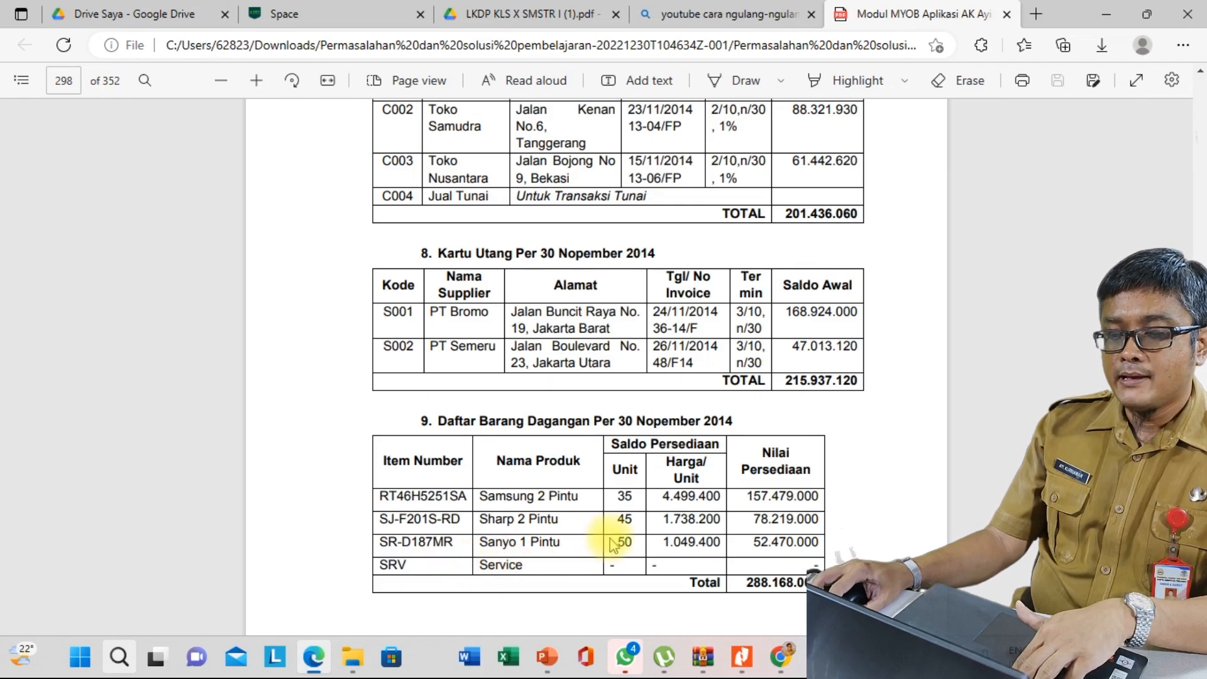
Step: Switch to AccountRight Enterprise and check which inventory items are registered in the Items List
mouse_move(899, 657)
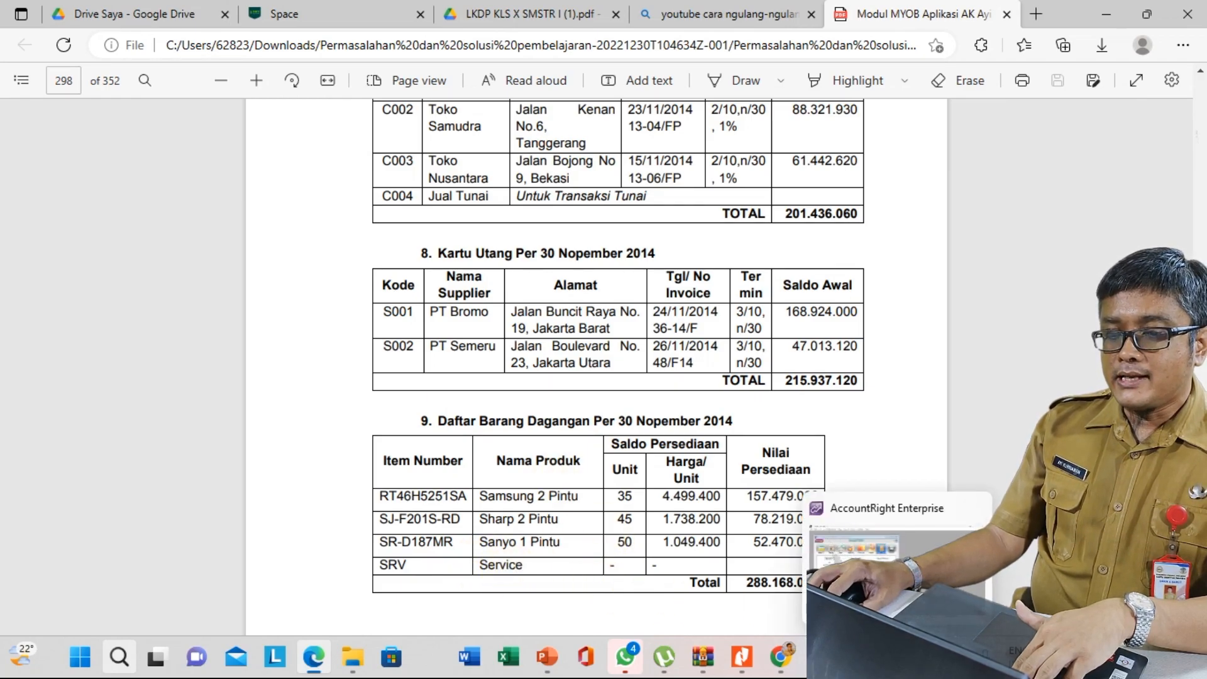
click(855, 554)
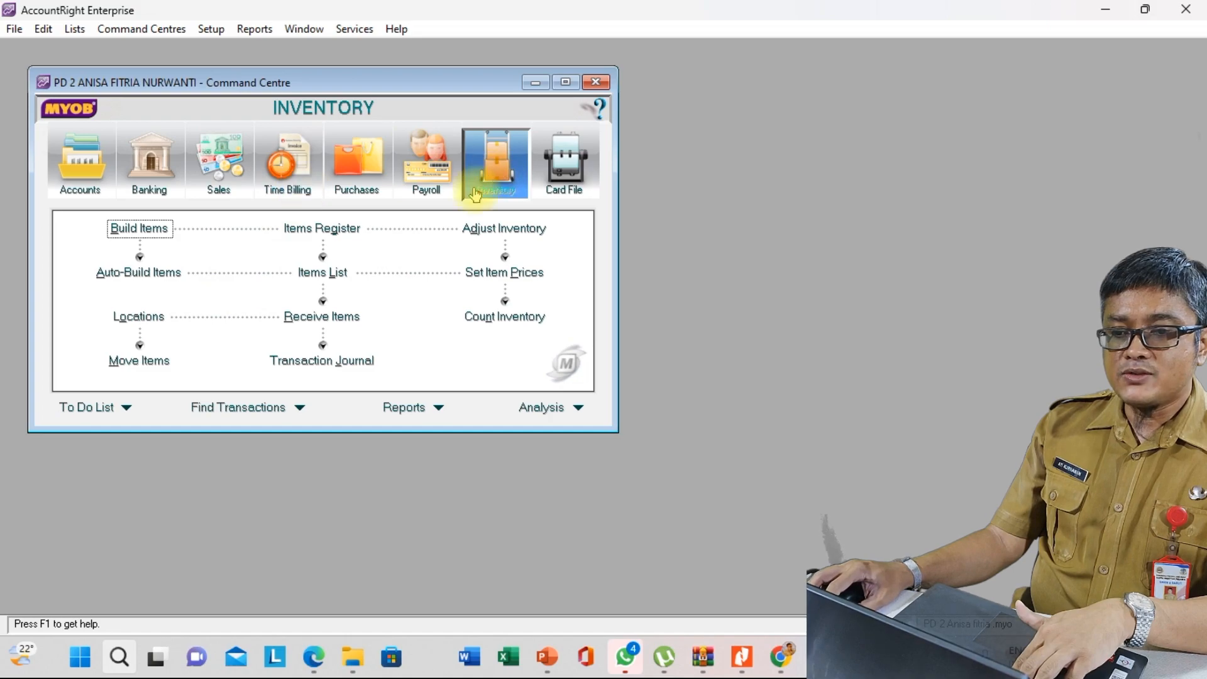
click(308, 272)
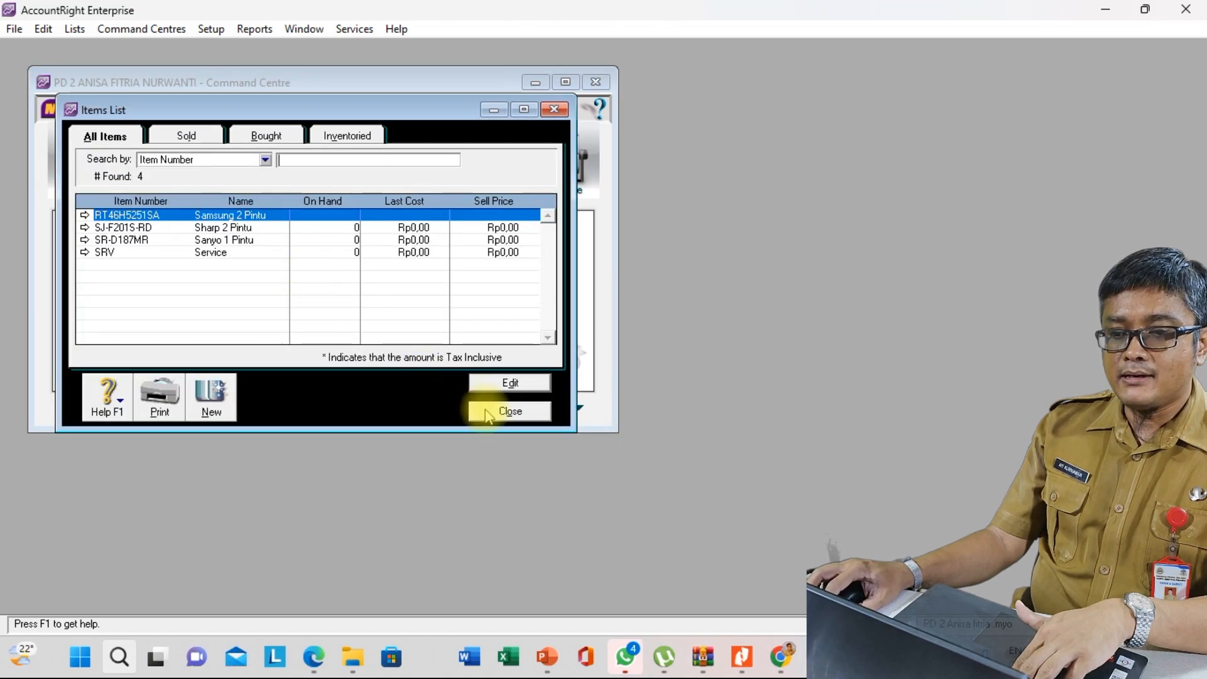
click(510, 412)
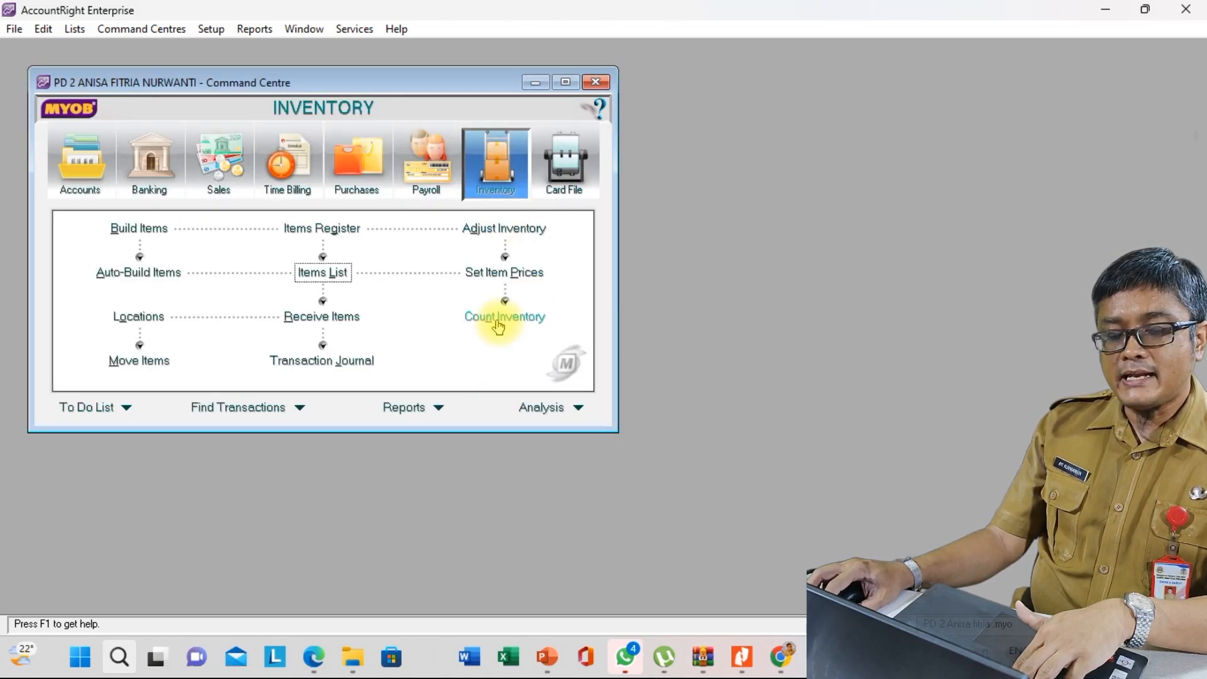
click(323, 272)
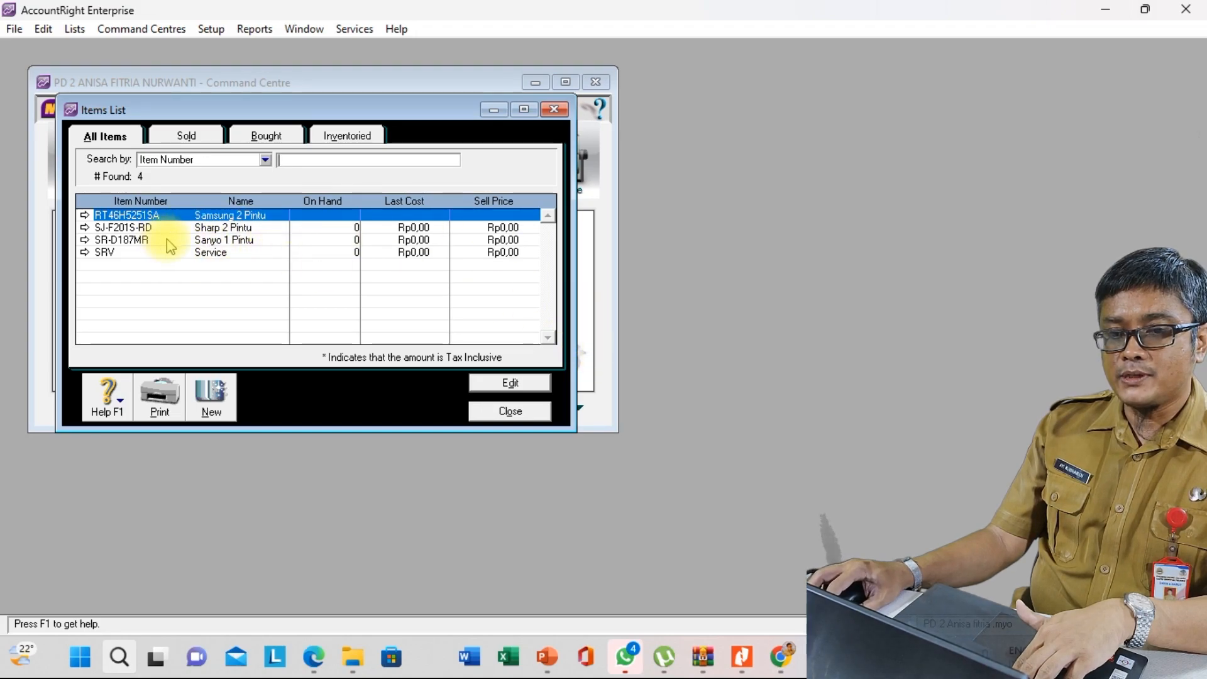
click(590, 288)
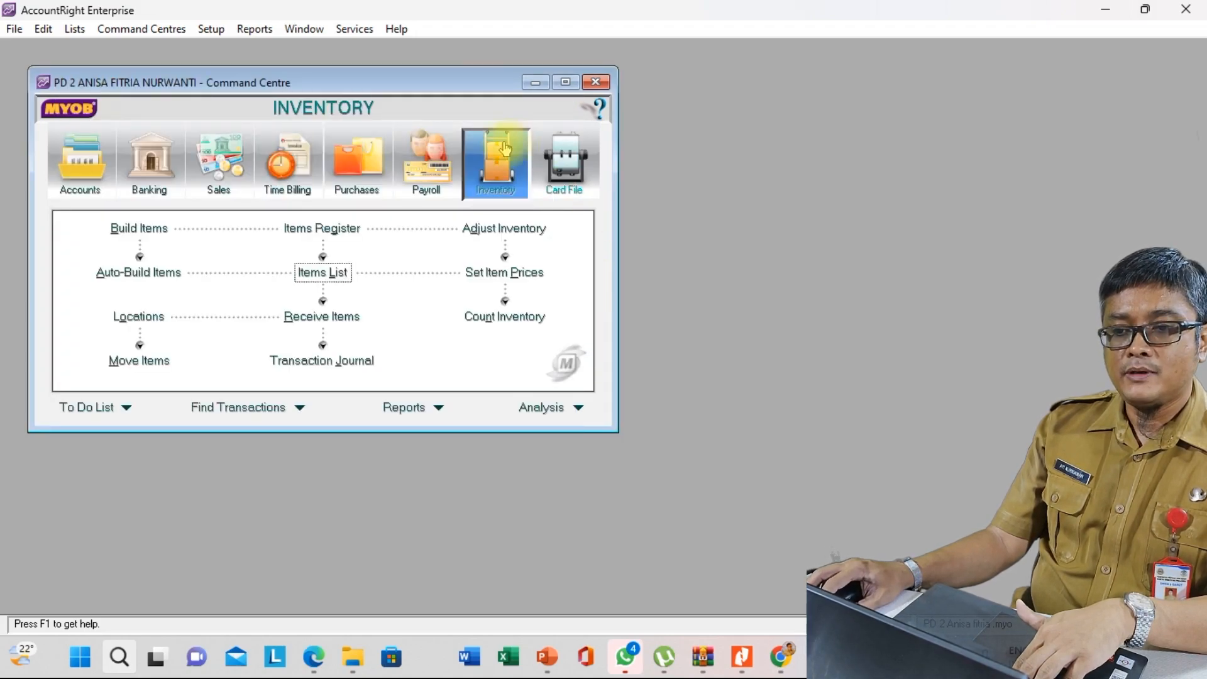
Step: Open Count Inventory and check its items against the merchandise units listed in the PDF module
click(512, 318)
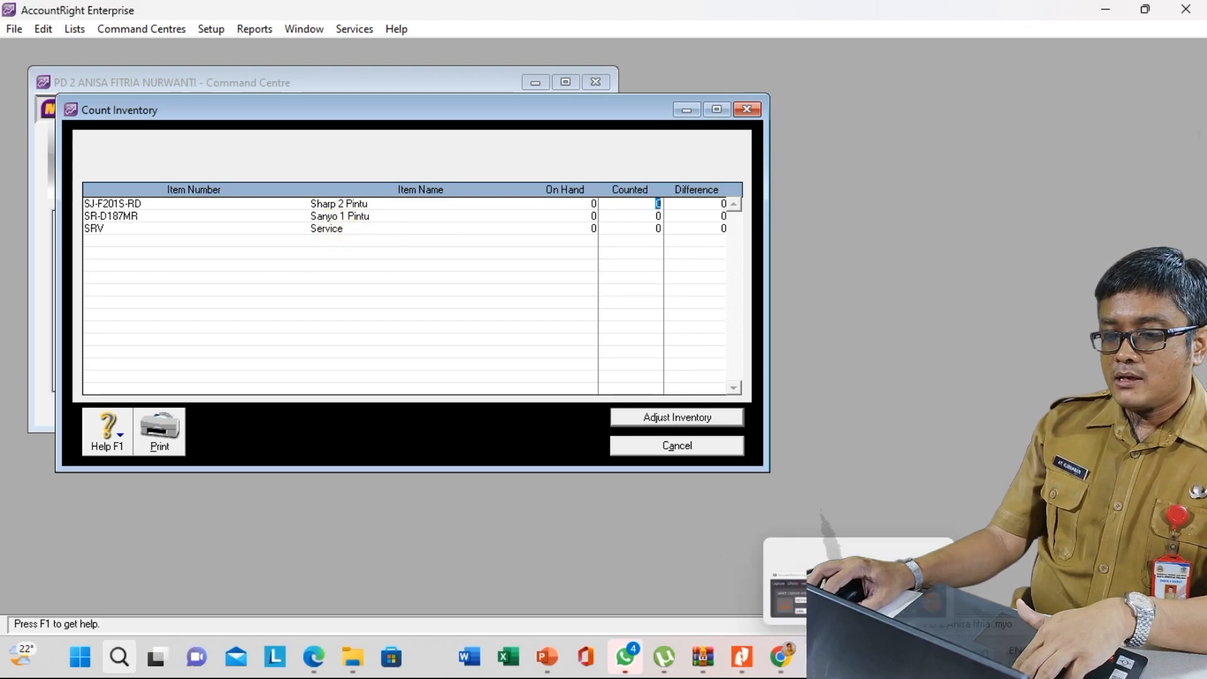
key(alt+Tab)
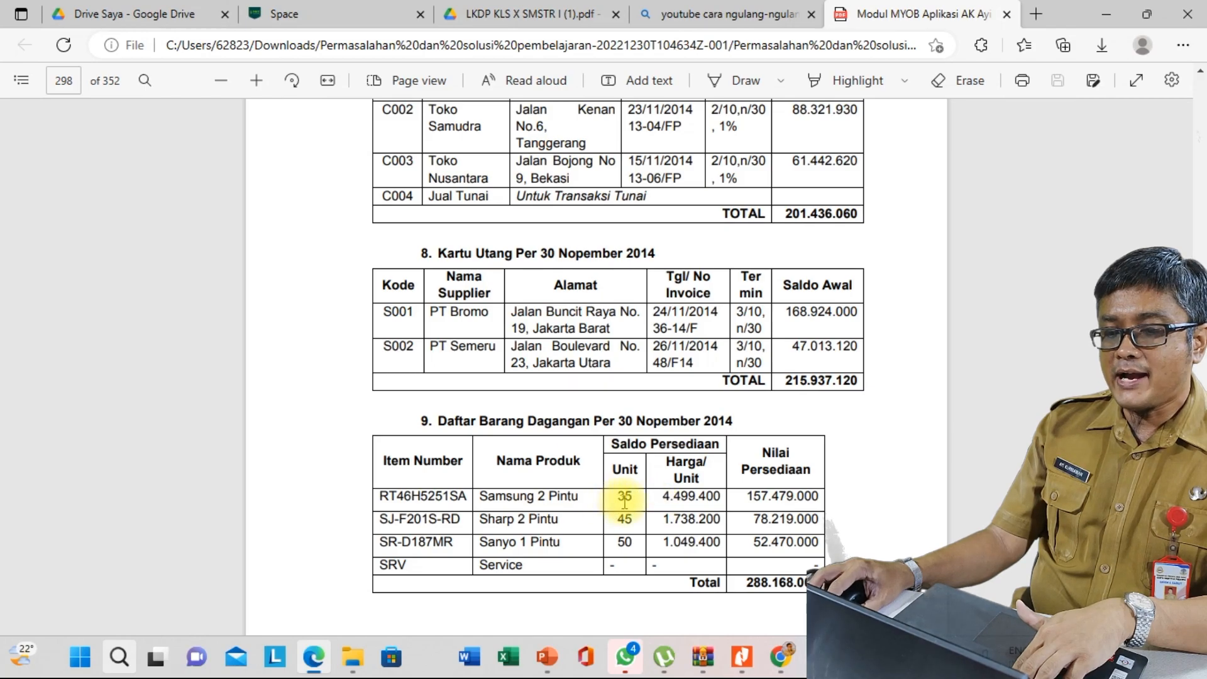
key(alt+Tab)
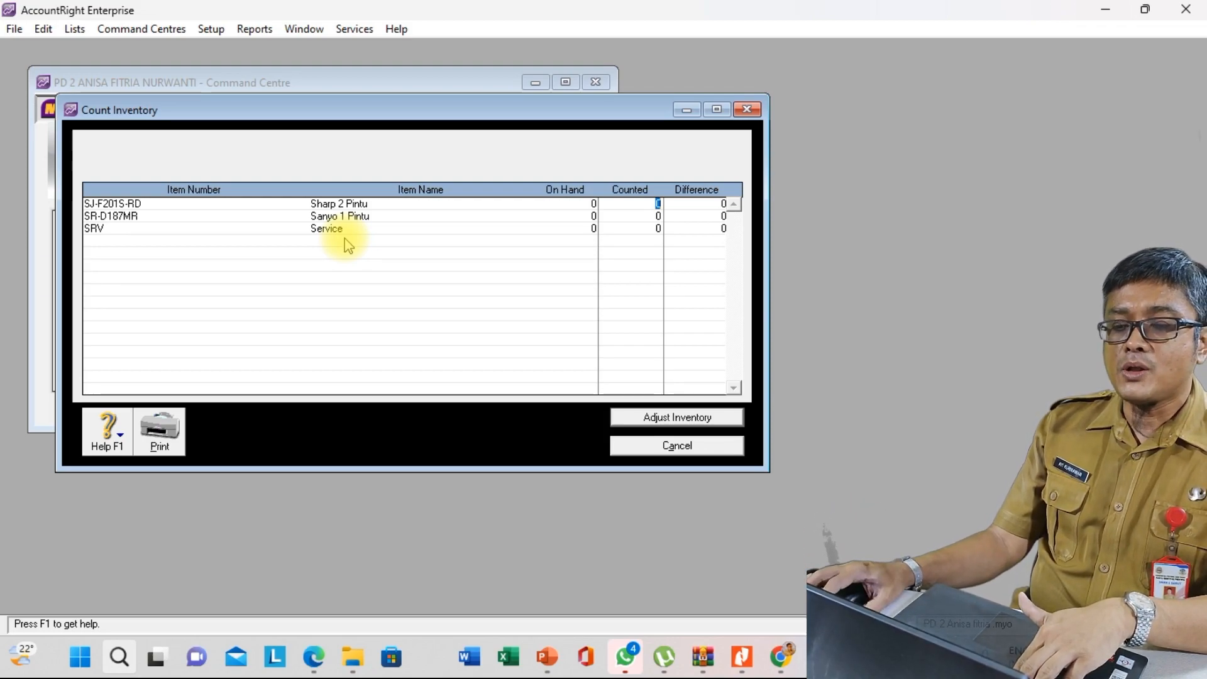
Step: Place the Count Inventory window beside the Items List and compare the items shown in both
drag(386, 116, 749, 90)
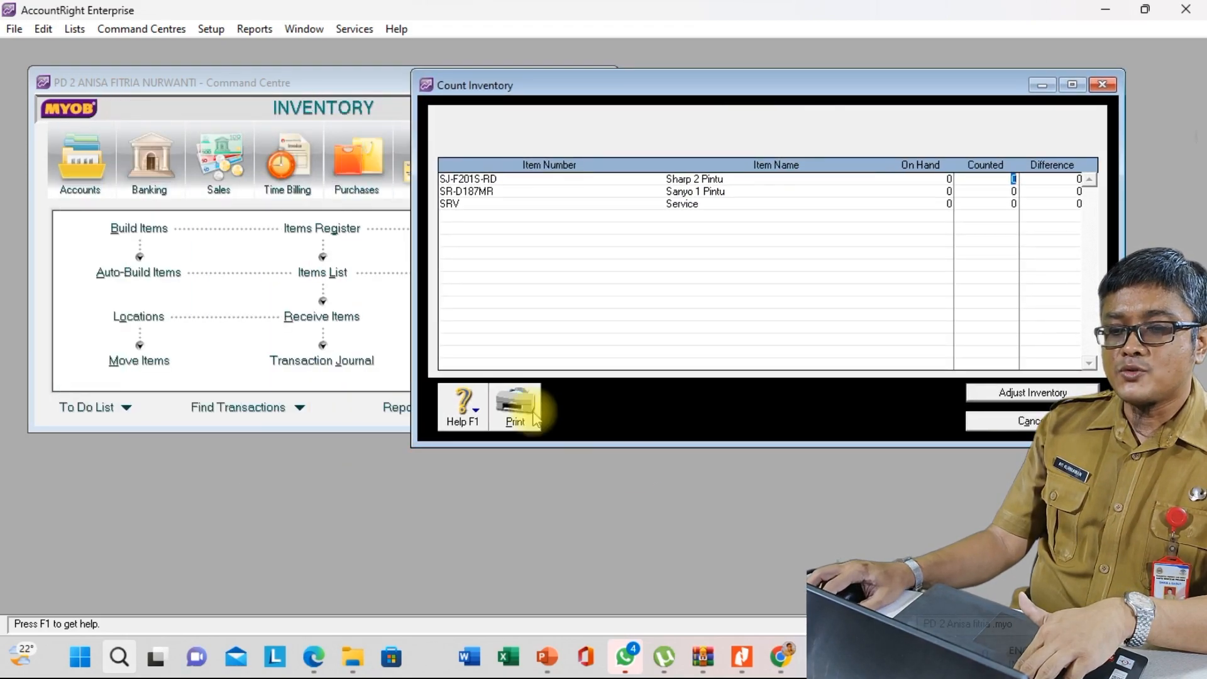
drag(511, 88, 569, 87)
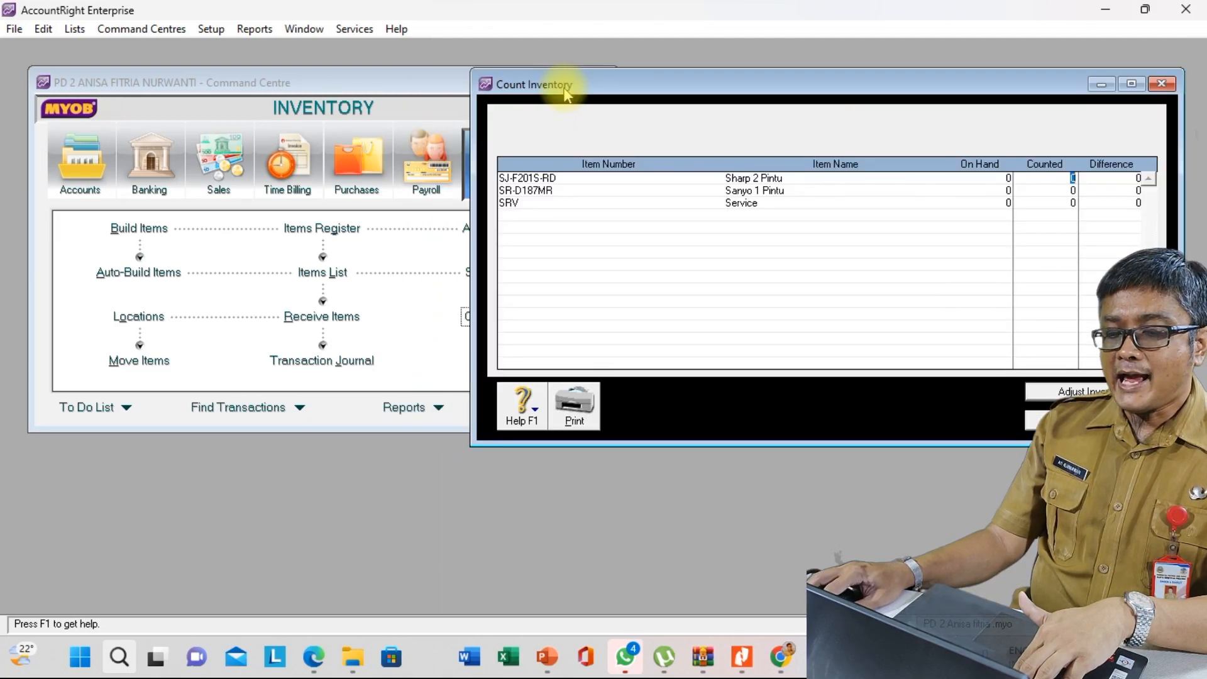
click(339, 277)
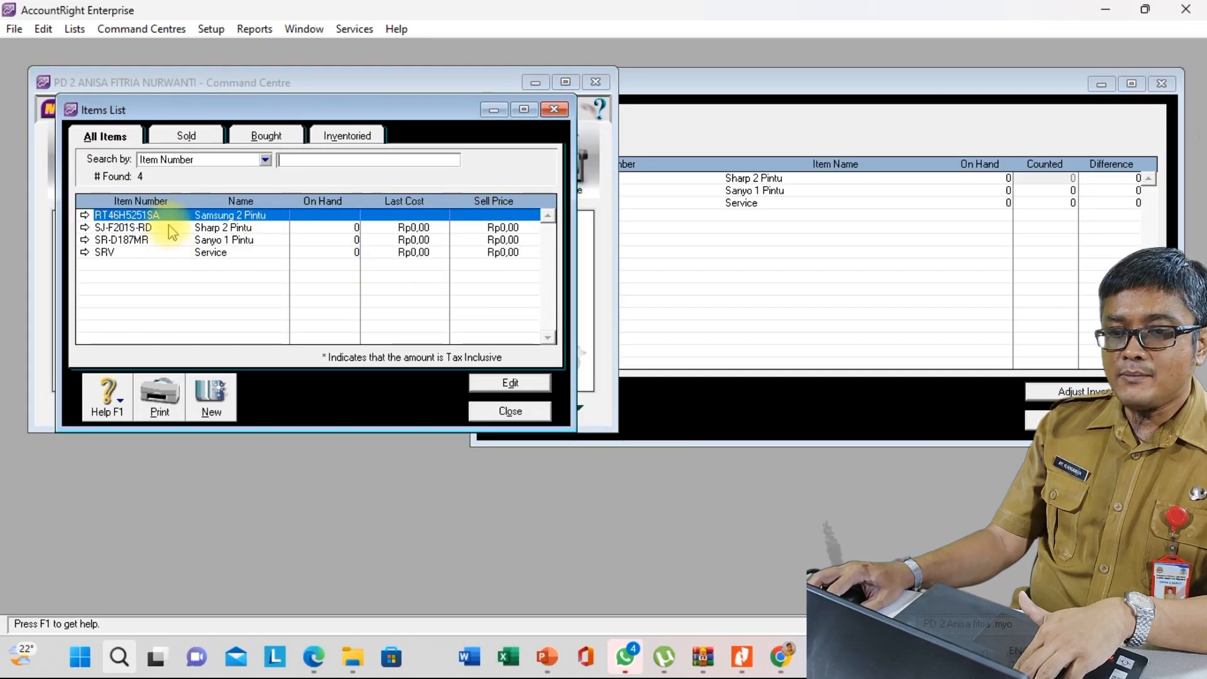
click(804, 278)
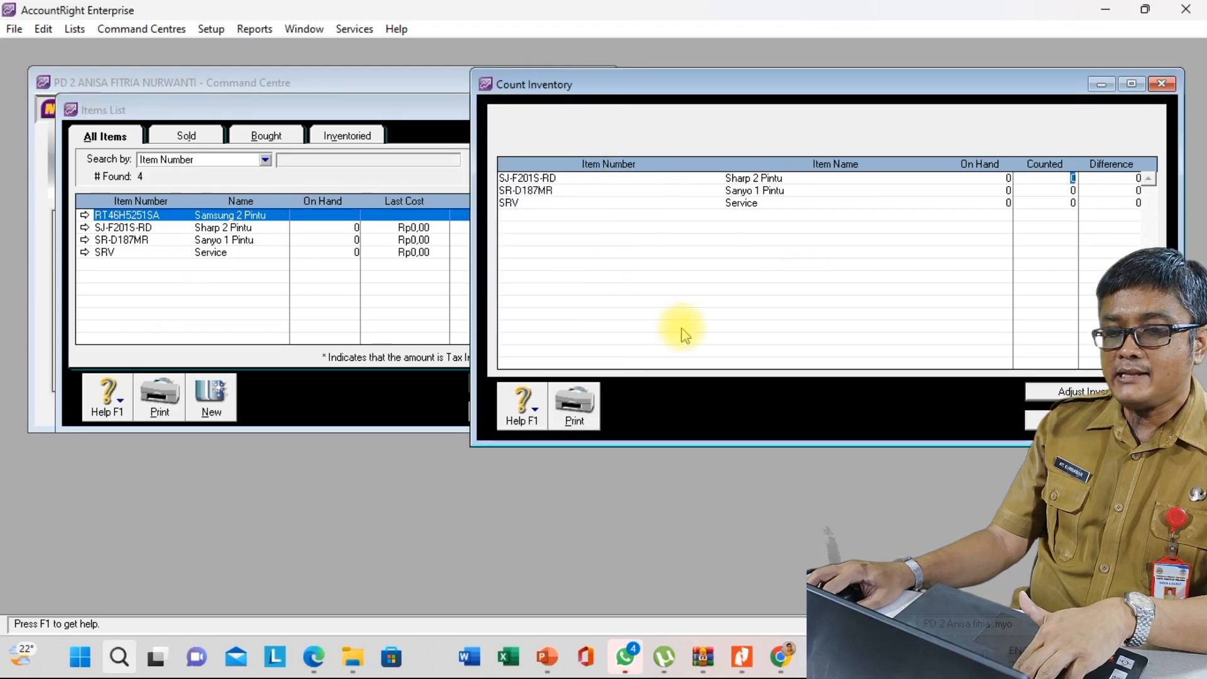
click(291, 294)
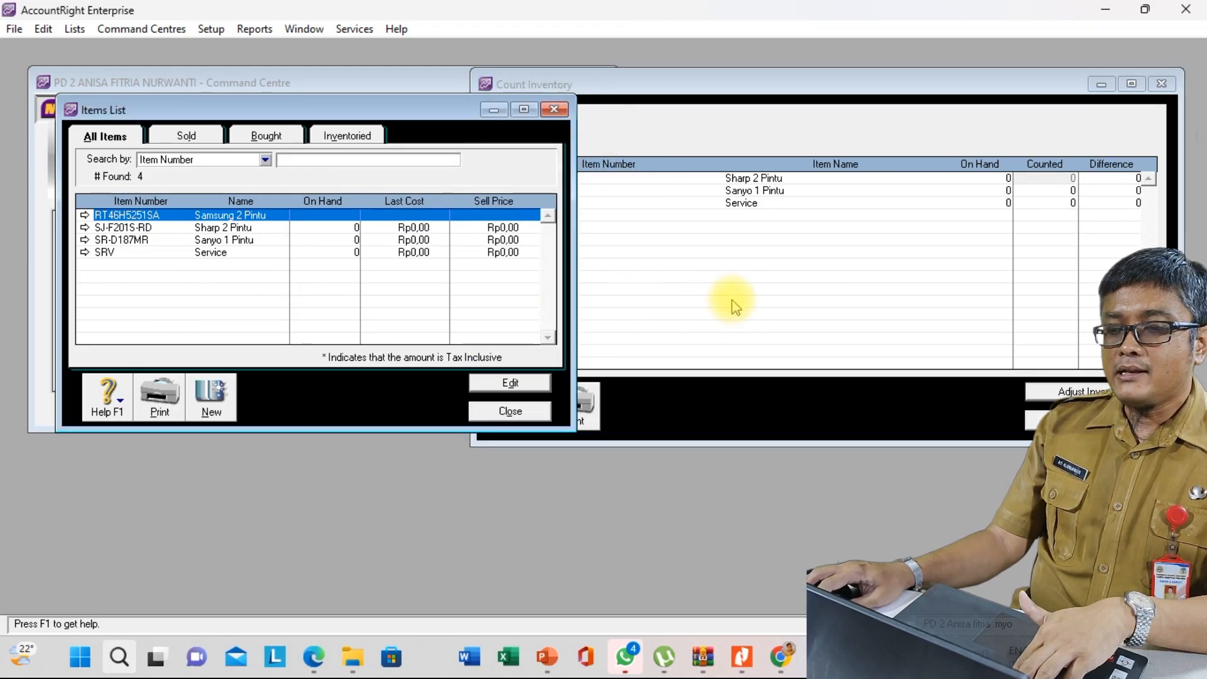
click(815, 318)
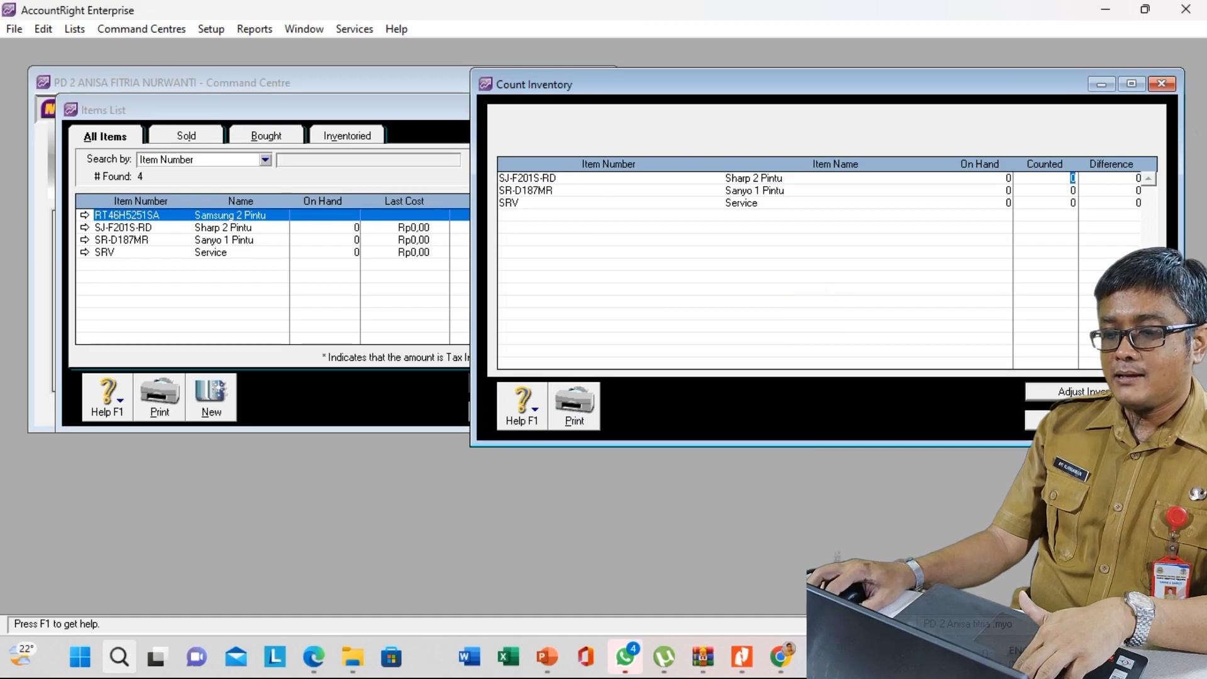
mouse_move(819, 657)
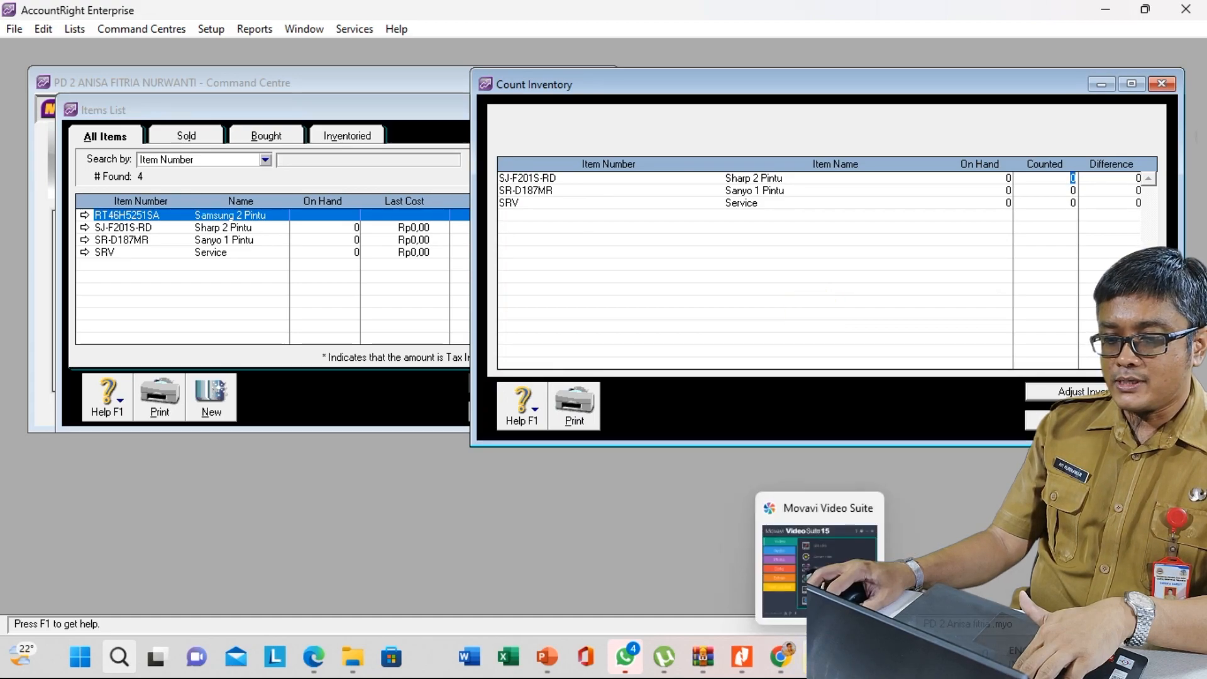
click(543, 659)
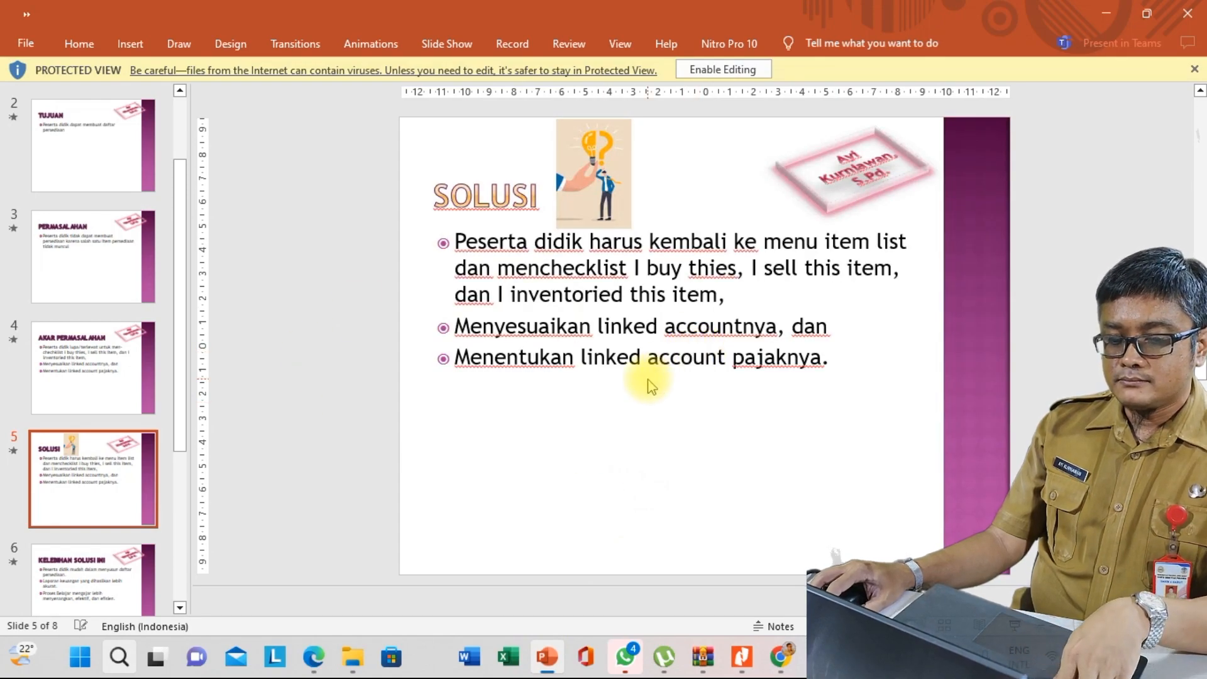
key(alt+Tab)
key(alt+Tab)
key(alt+Tab)
key(alt+Tab)
key(alt+Tab)
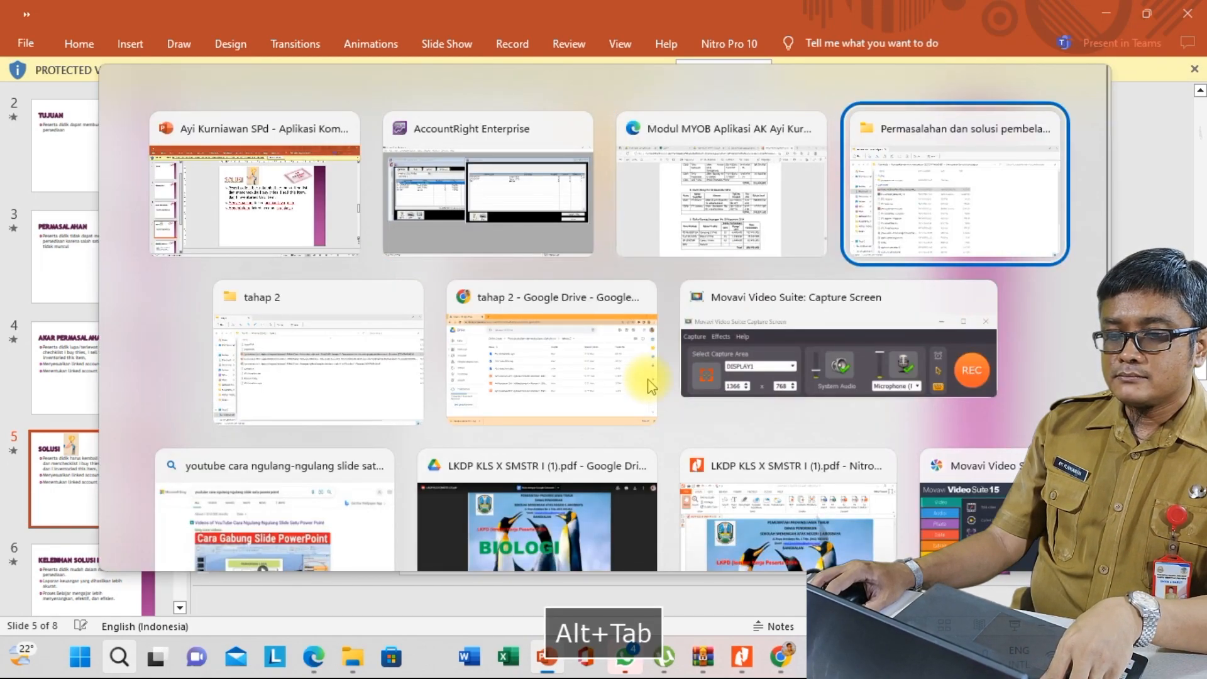
key(alt+Tab)
key(alt+Tab)
key(alt+Tab)
key(alt+Tab)
key(alt+Tab)
key(alt+Tab)
key(alt+Tab)
key(alt+Tab)
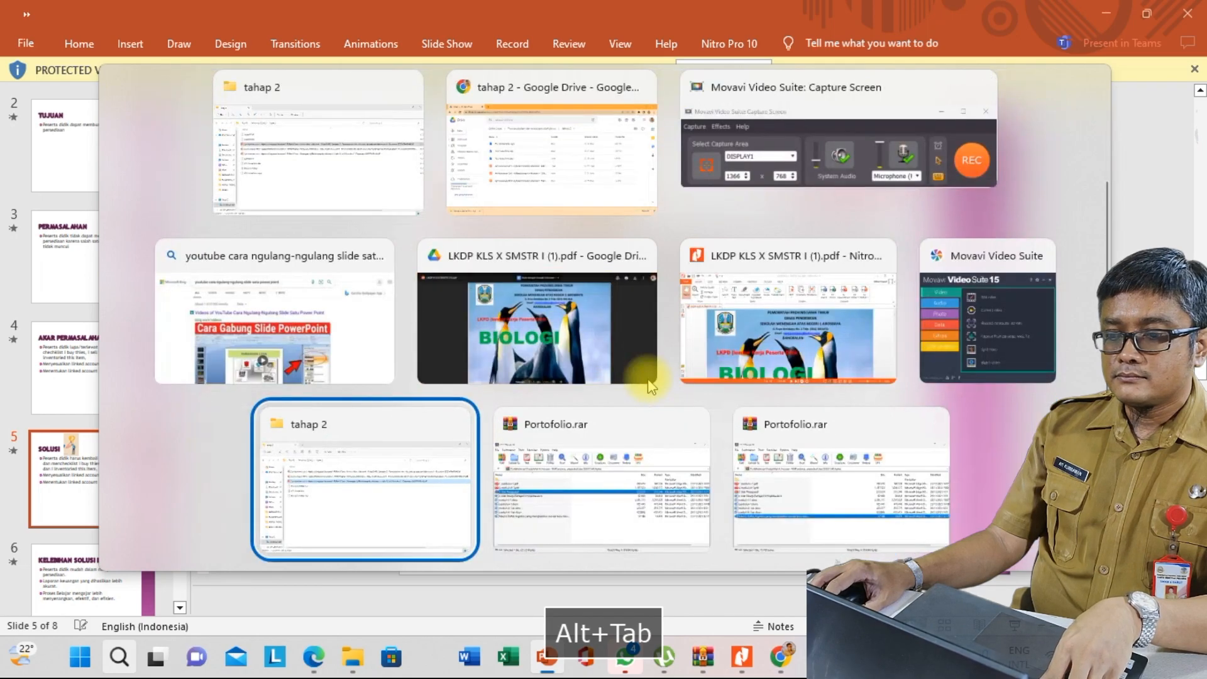
key(alt+Tab)
key(alt+Tab)
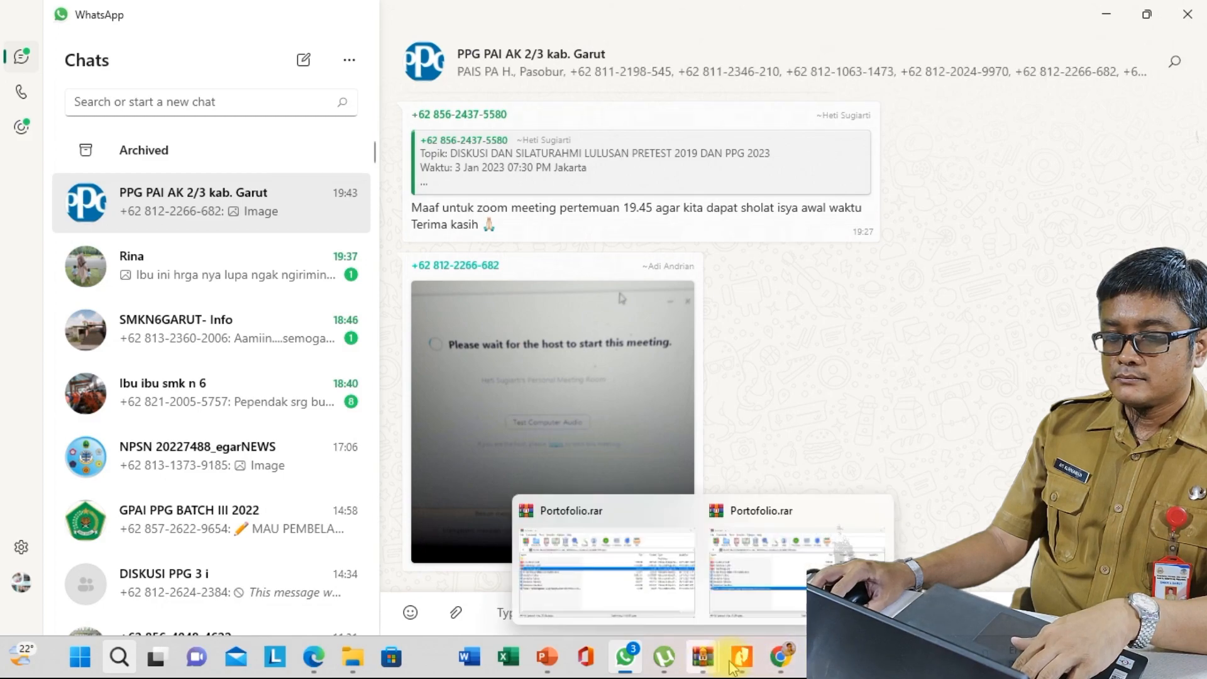
Step: Switch to the PowerPoint presentation and play its slide show up to the first point of the SOLUSI slide
click(548, 660)
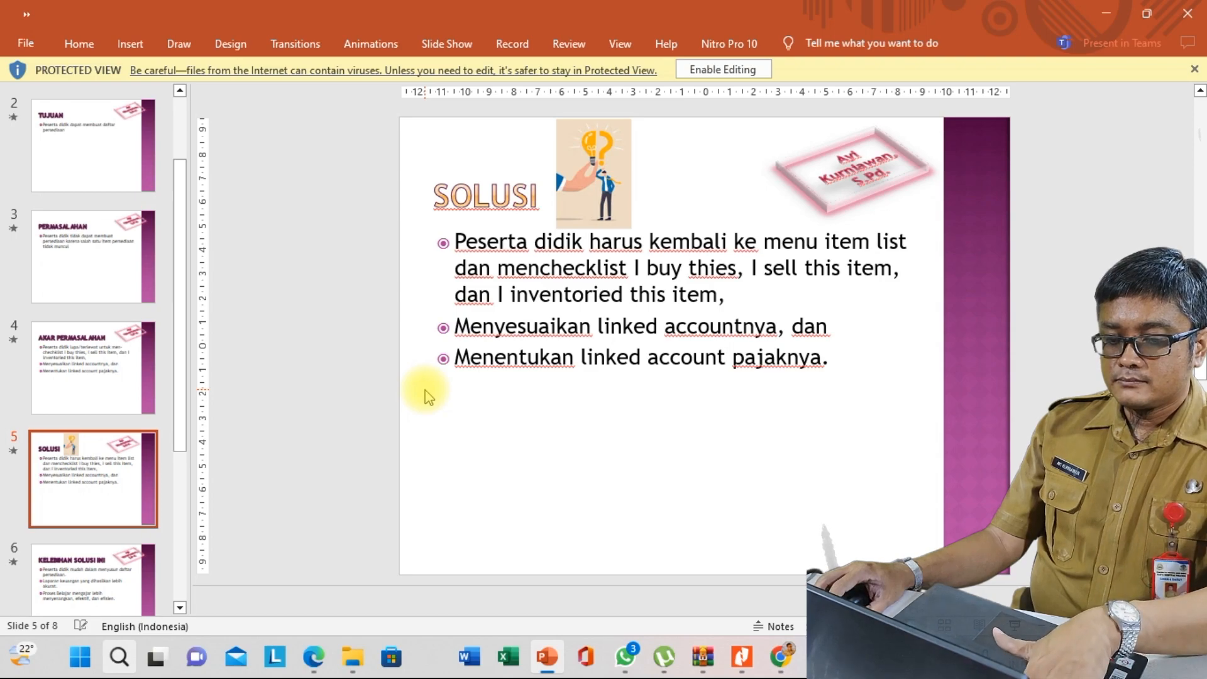
key(F5)
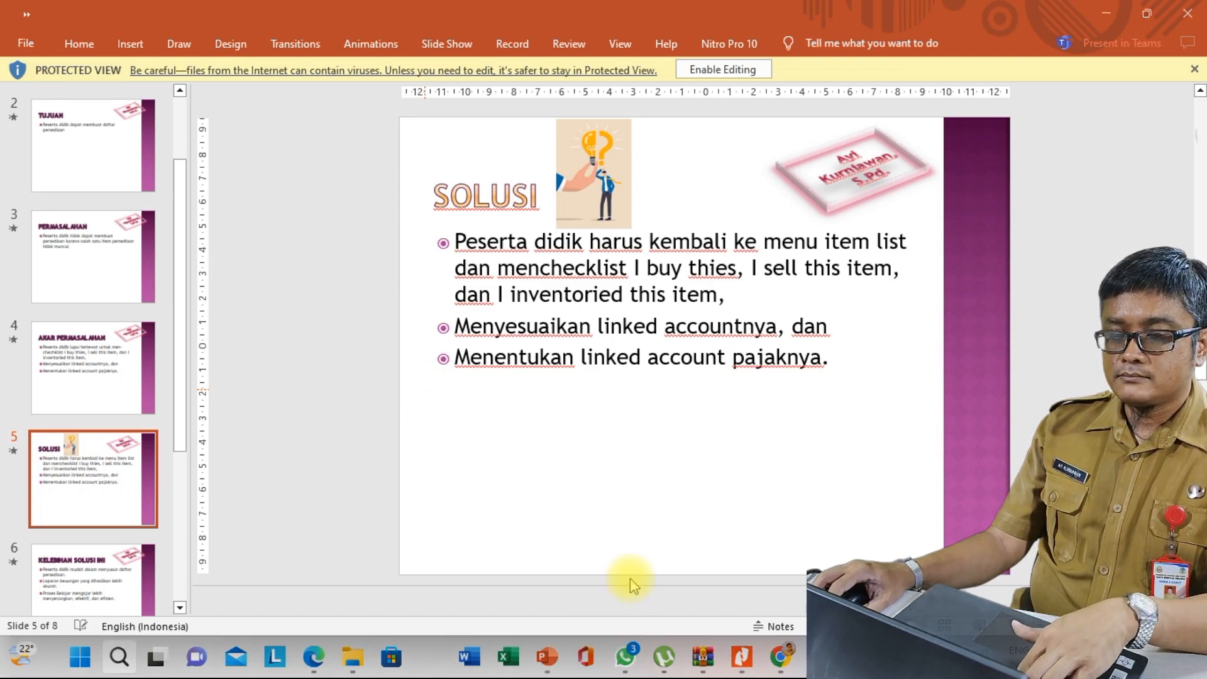
key(space)
key(space)
key(space)
key(space)
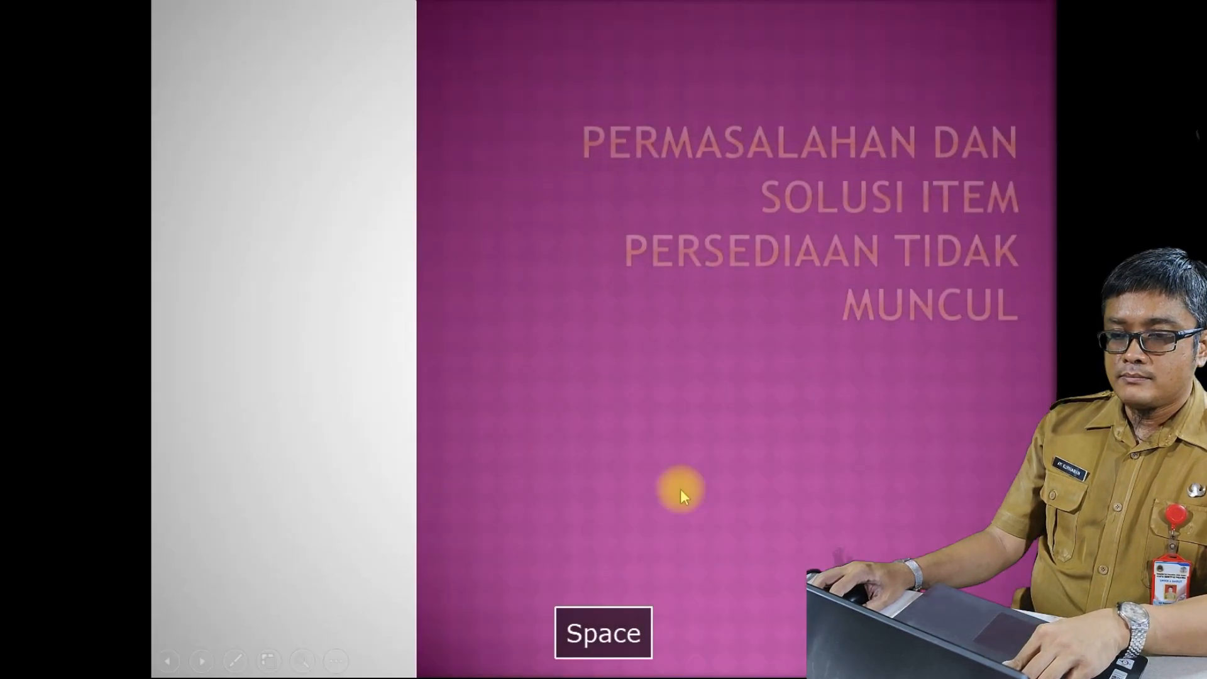
key(space)
key(space)
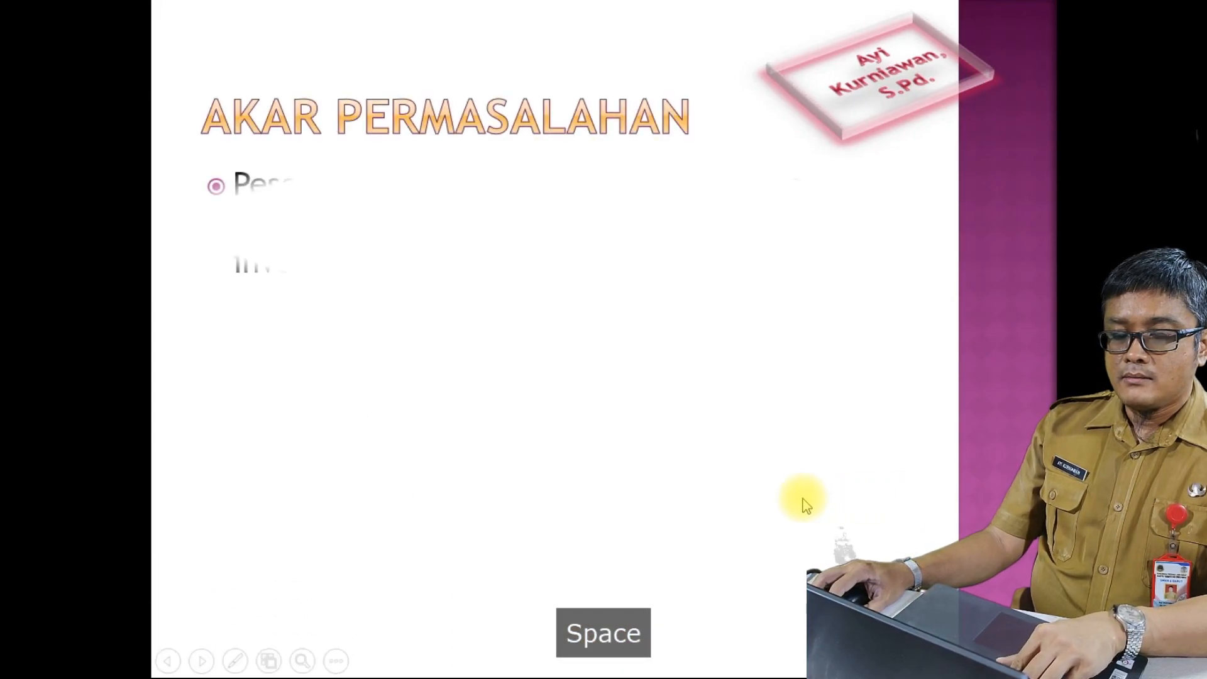
key(space)
key(space)
key(space)
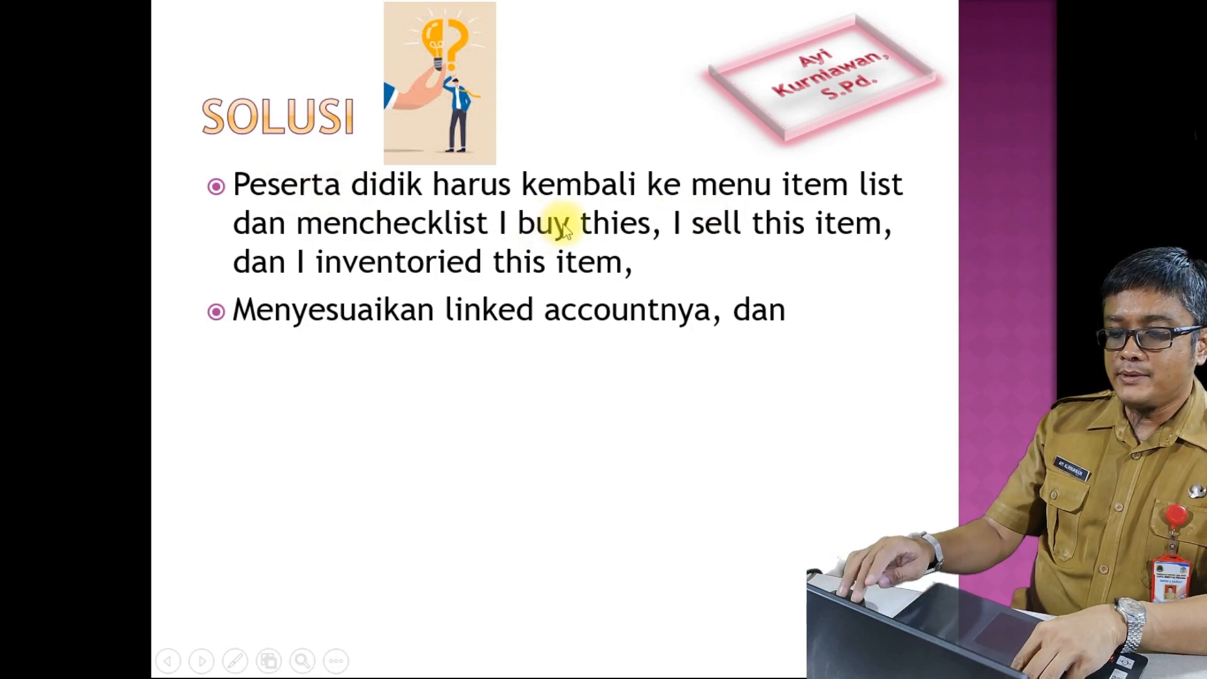
key(BackSpace)
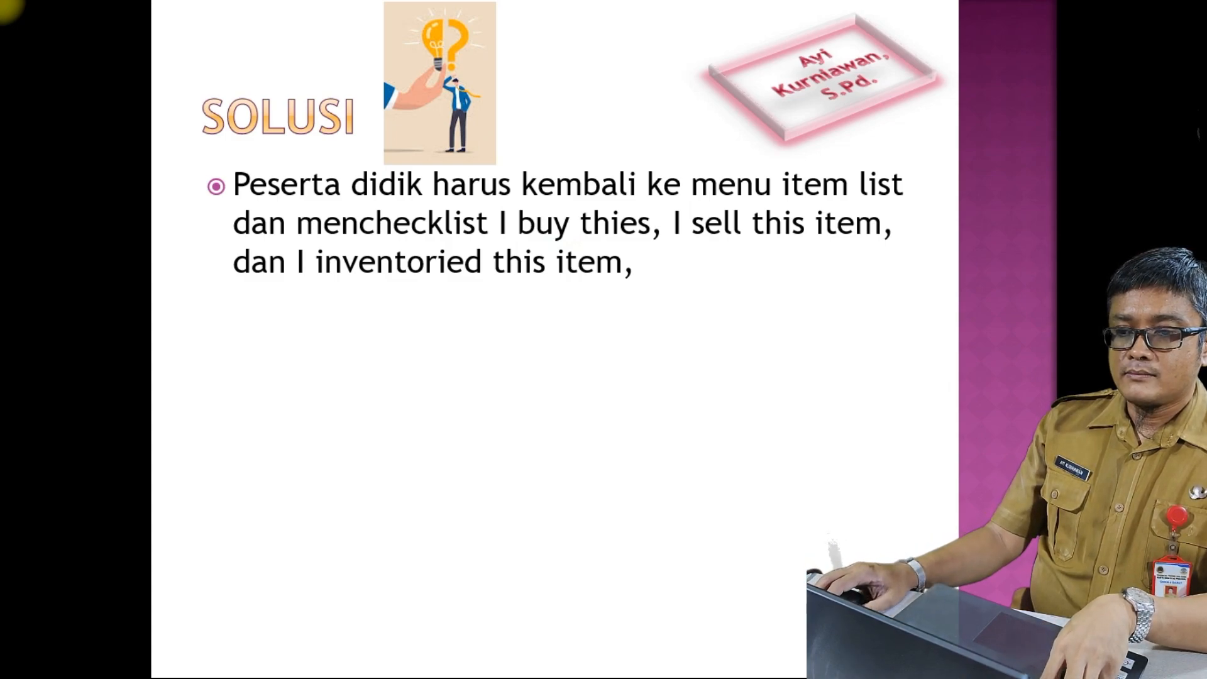
Step: Switch back to AccountRight Enterprise and bring the Items List in front of Count Inventory
key(alt+Tab)
key(alt+Tab)
key(alt+Tab)
key(alt+Tab)
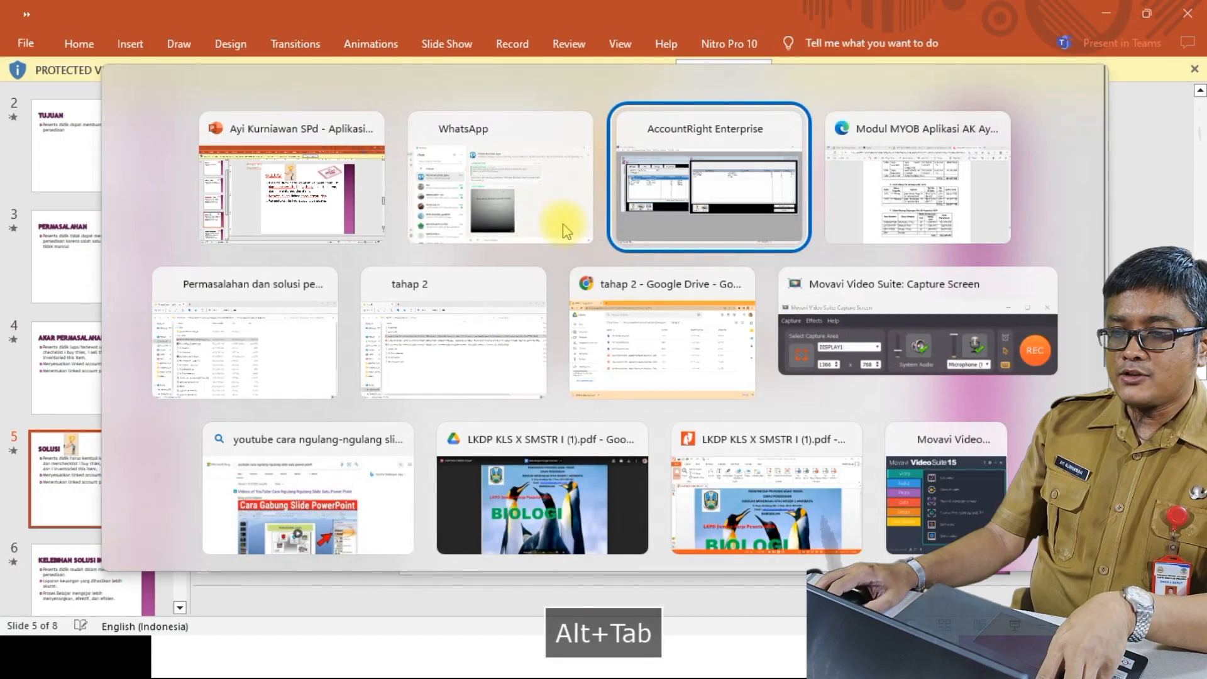
key(alt+Tab)
key(alt+Tab)
key(alt+Tab)
key(alt+Tab)
key(alt+Tab)
key(alt+Tab)
key(alt+Tab)
key(alt+Tab)
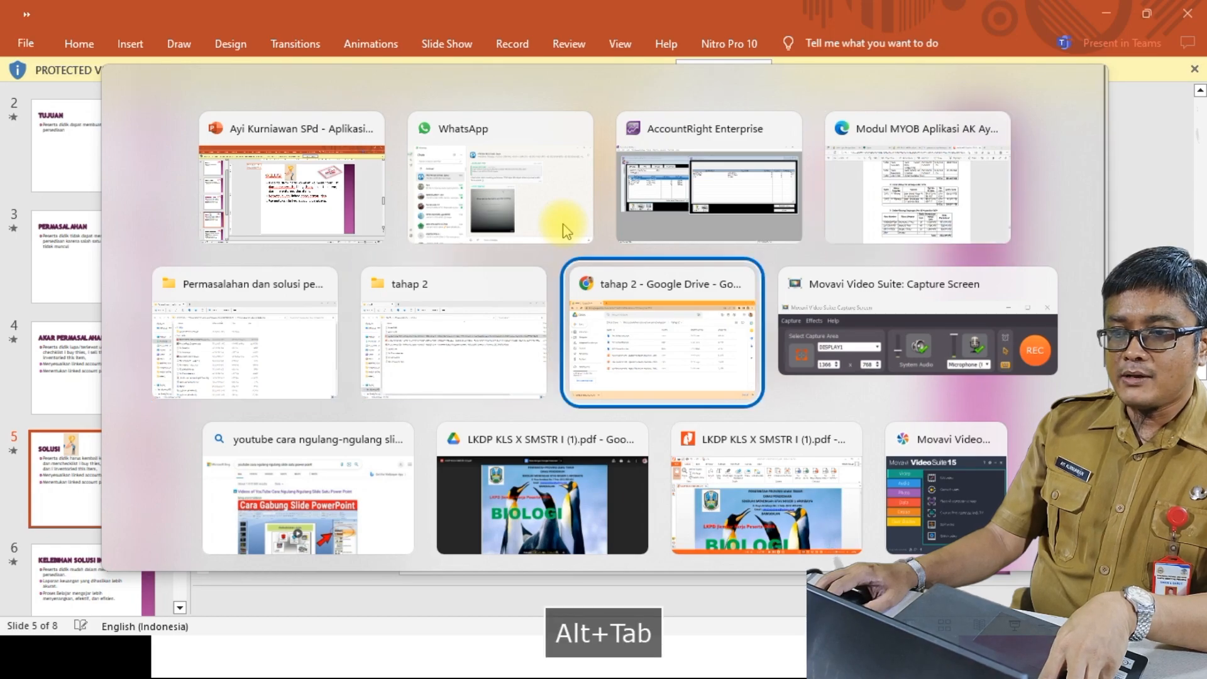
key(alt+Tab)
key(alt+Tab)
key(alt+Tab)
key(alt+Tab)
key(alt+Tab)
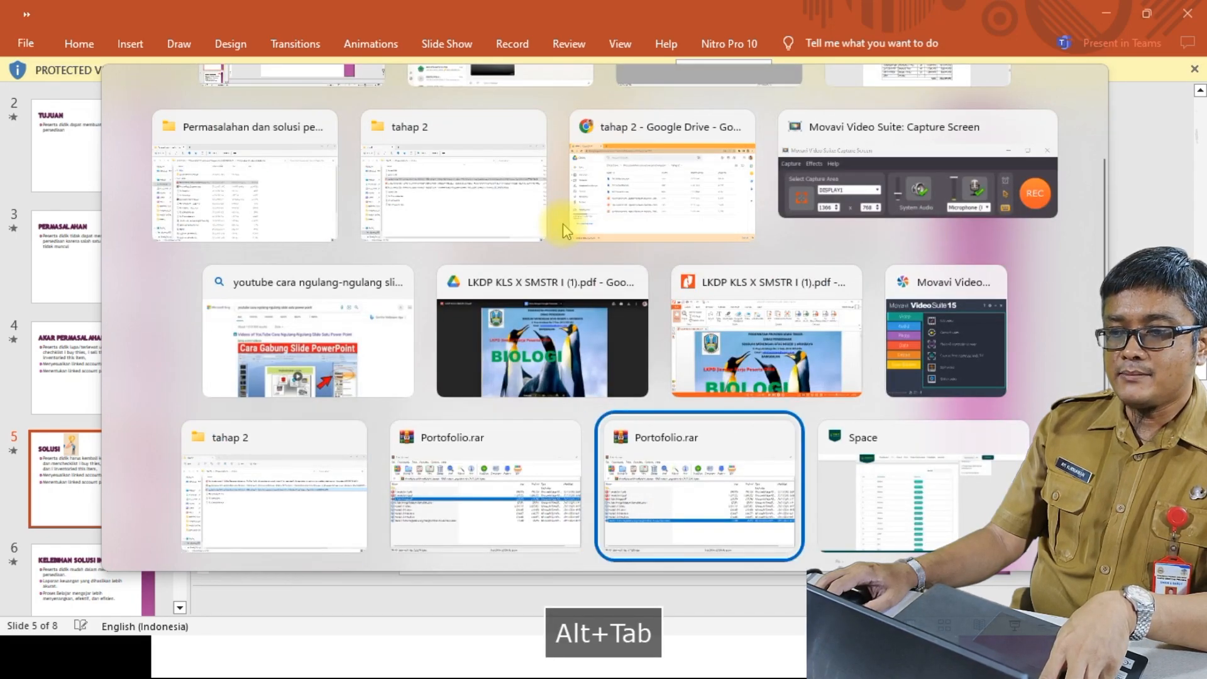
key(alt+Tab)
key(alt+Tab)
key(alt+Tab)
key(alt+Tab)
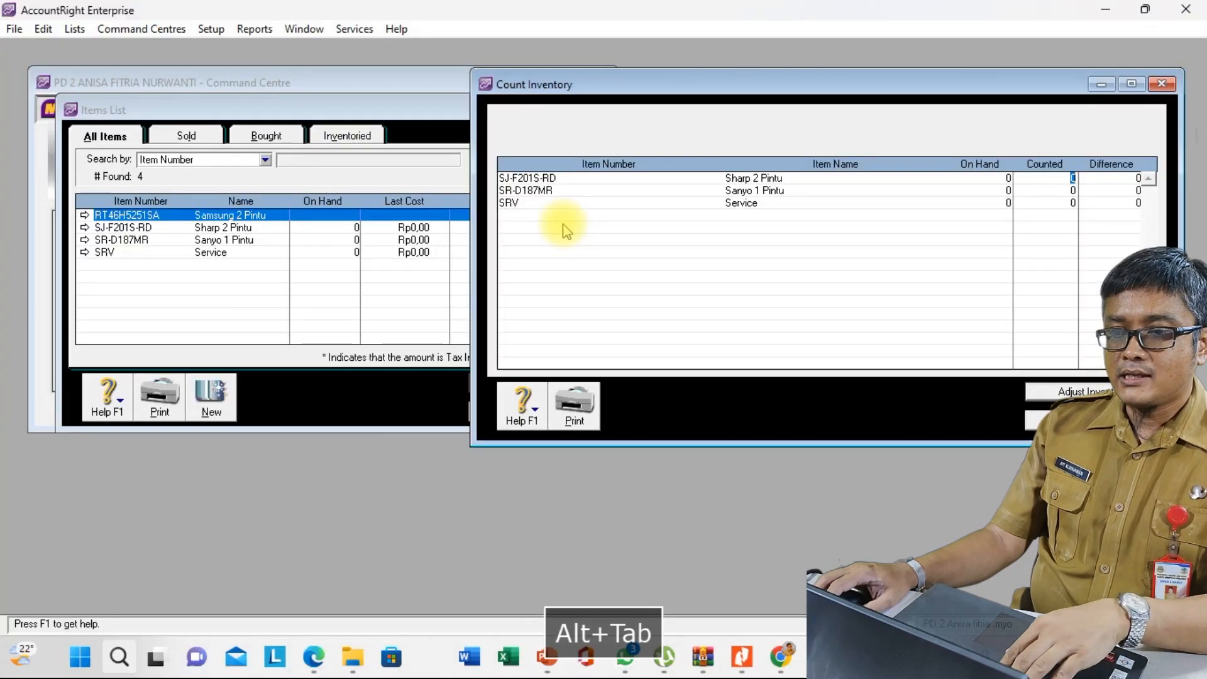
click(251, 305)
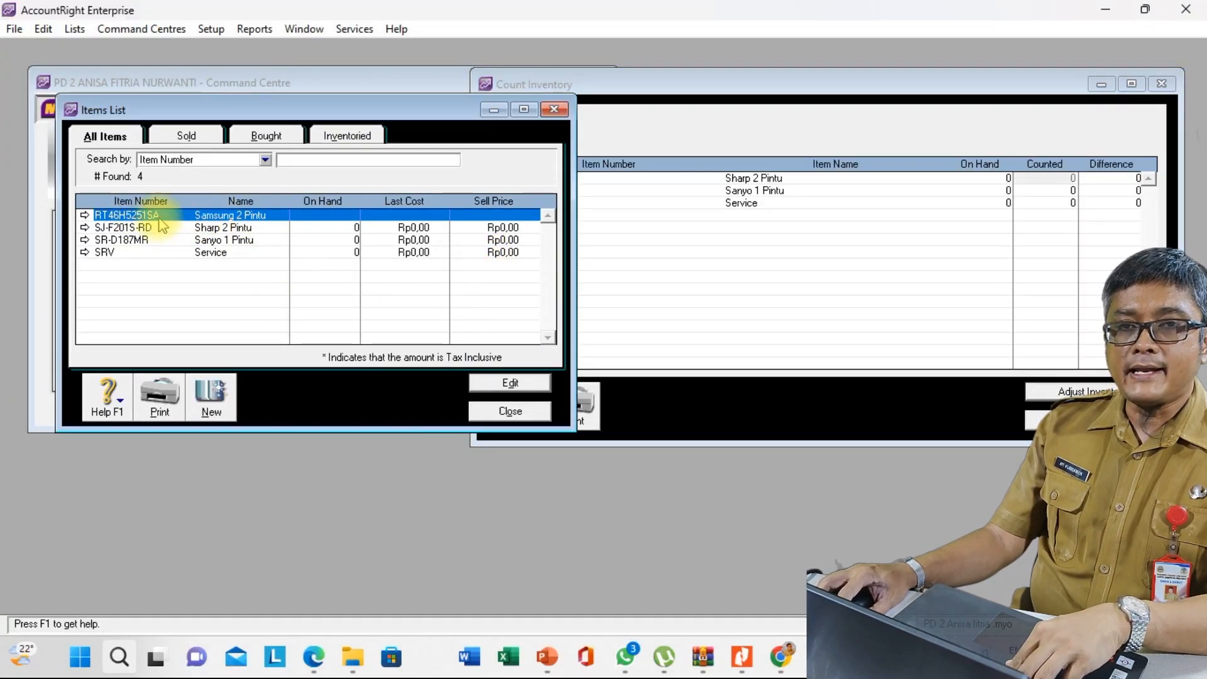
Step: Compare the buy, sell and inventory settings in the profiles of Samsung 2 Pintu and Sharp 2 Pintu
double_click(214, 215)
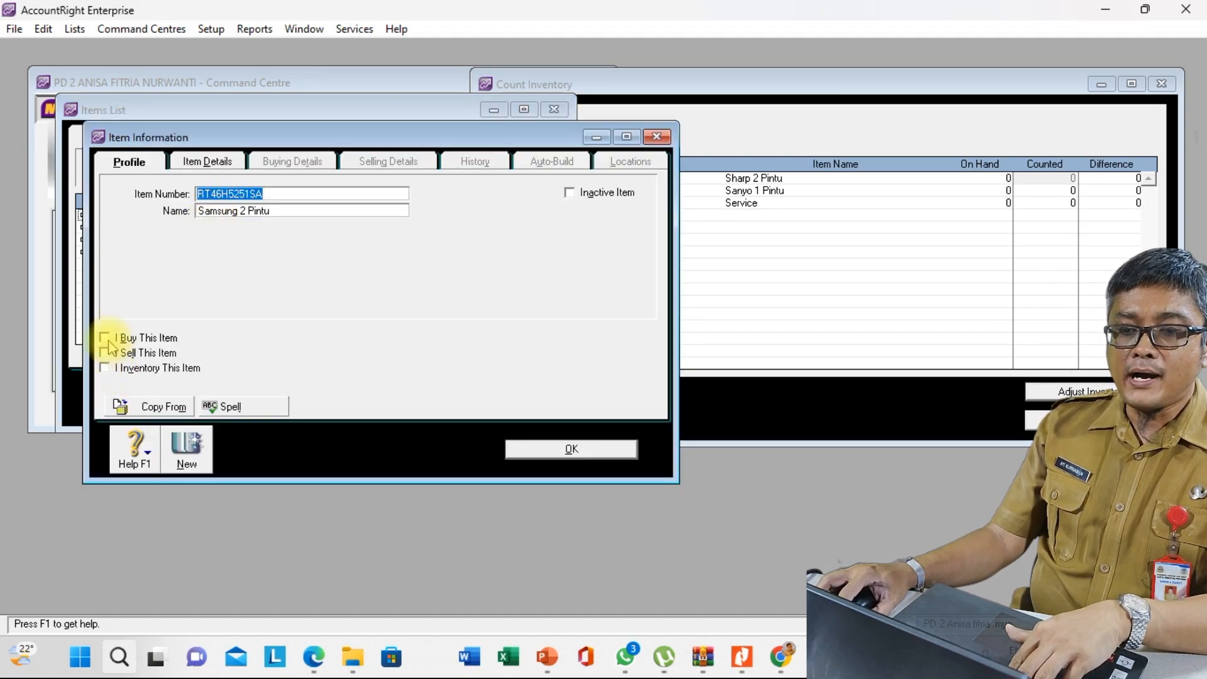
click(658, 138)
double_click(231, 228)
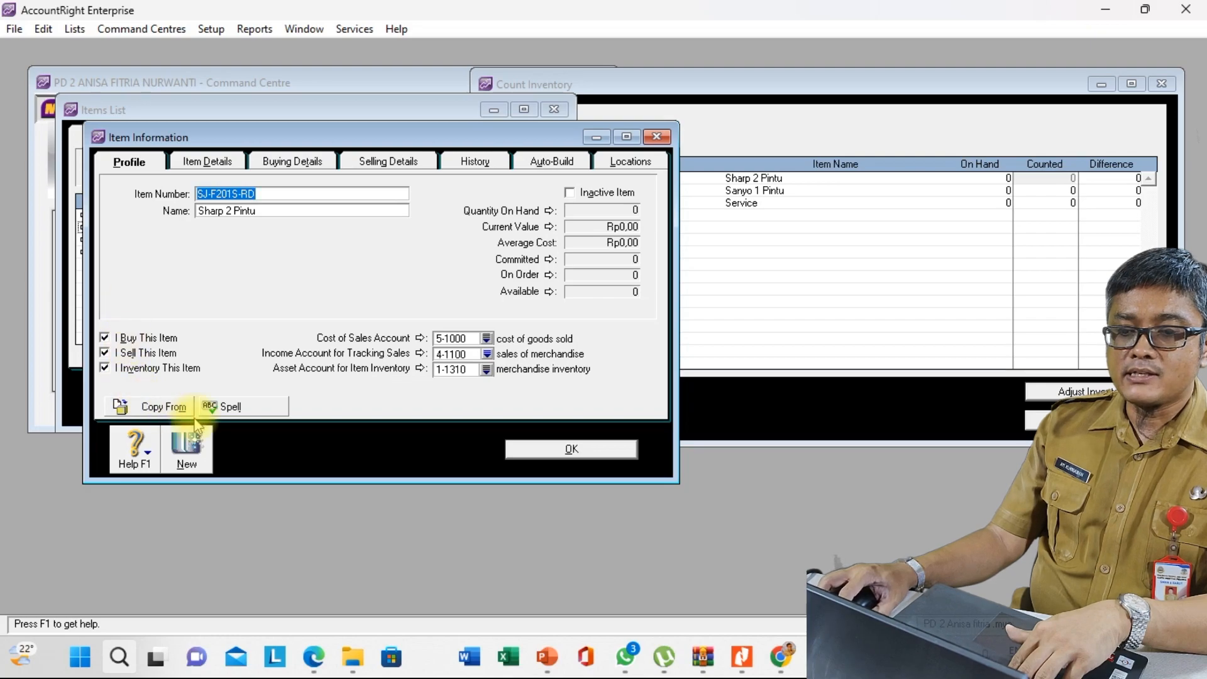
click(559, 454)
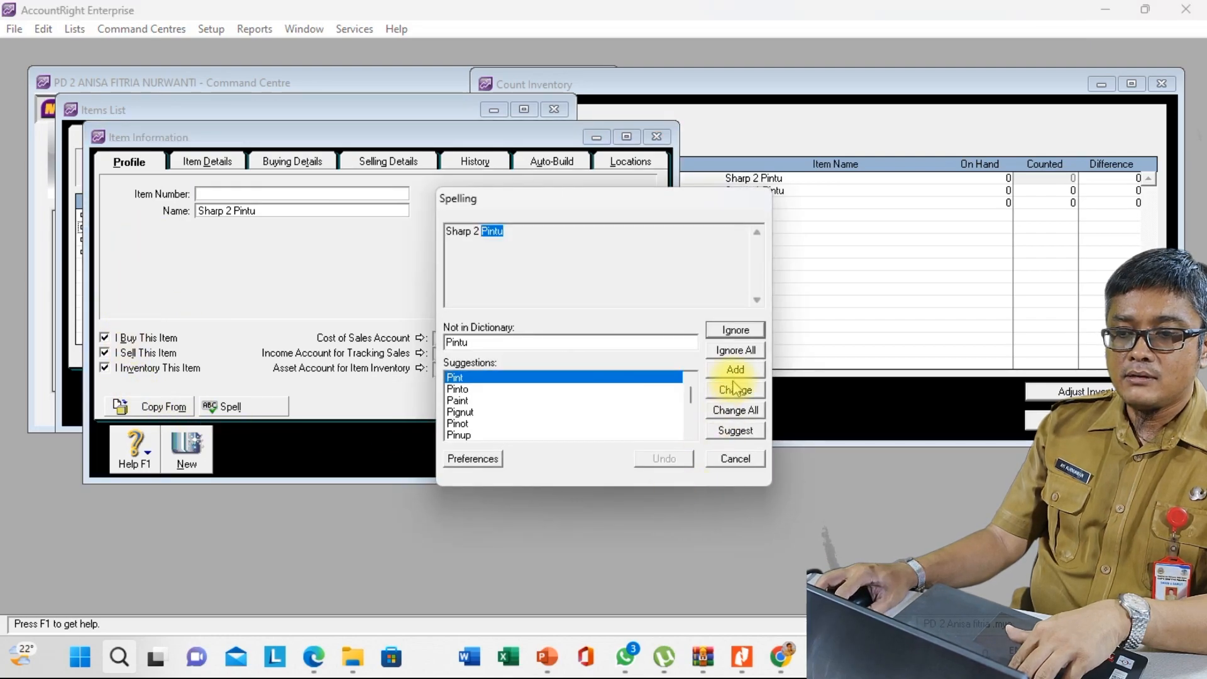
click(750, 353)
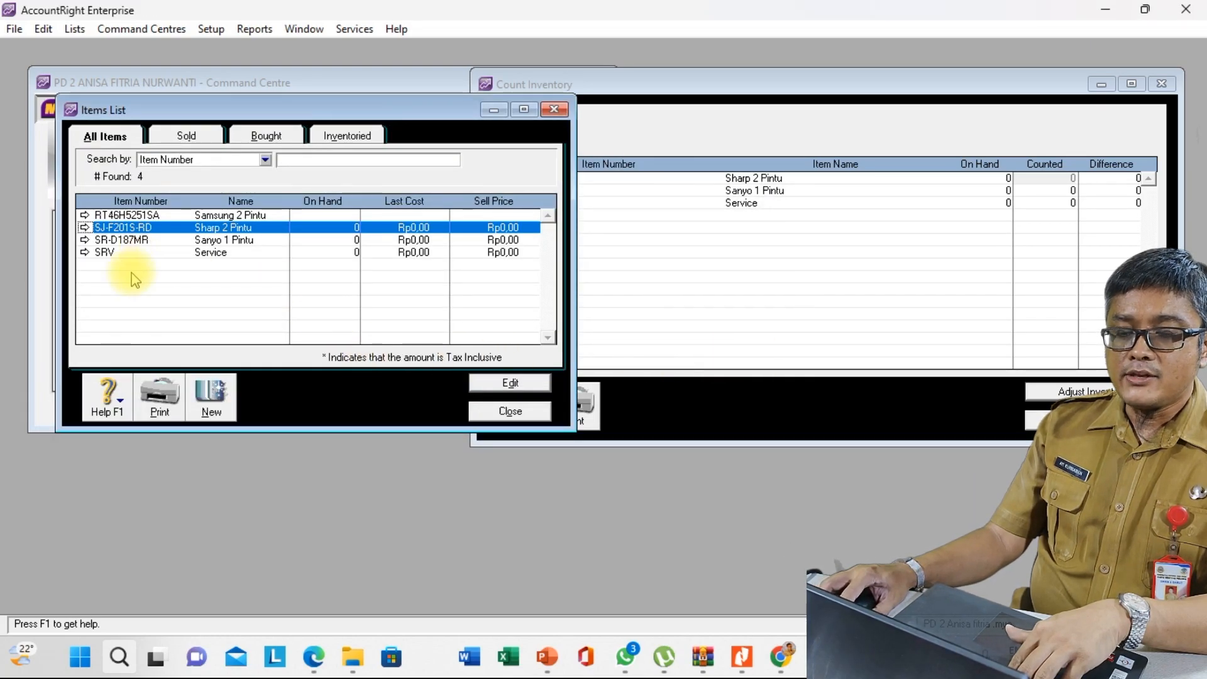
Step: Set Samsung 2 Pintu as bought, sold and inventoried with accounts 5-1000, 4-1100 and 1-1310, and save it, ignoring the spelling suggestions
double_click(190, 214)
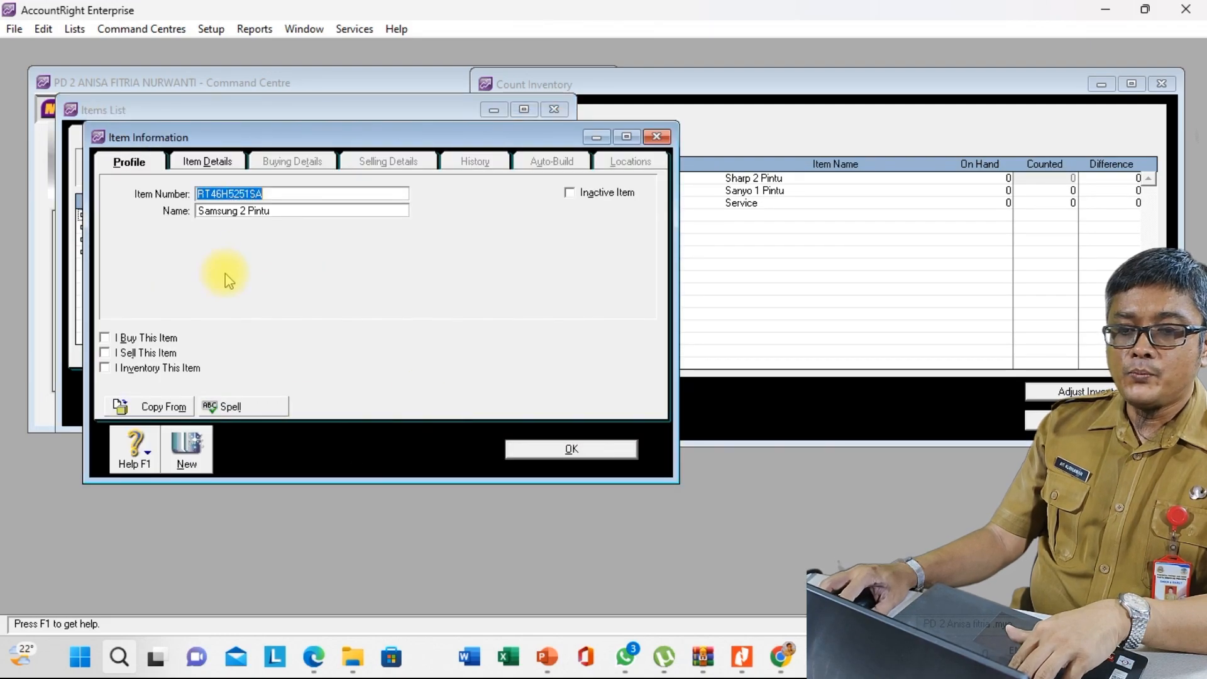
click(106, 338)
click(105, 353)
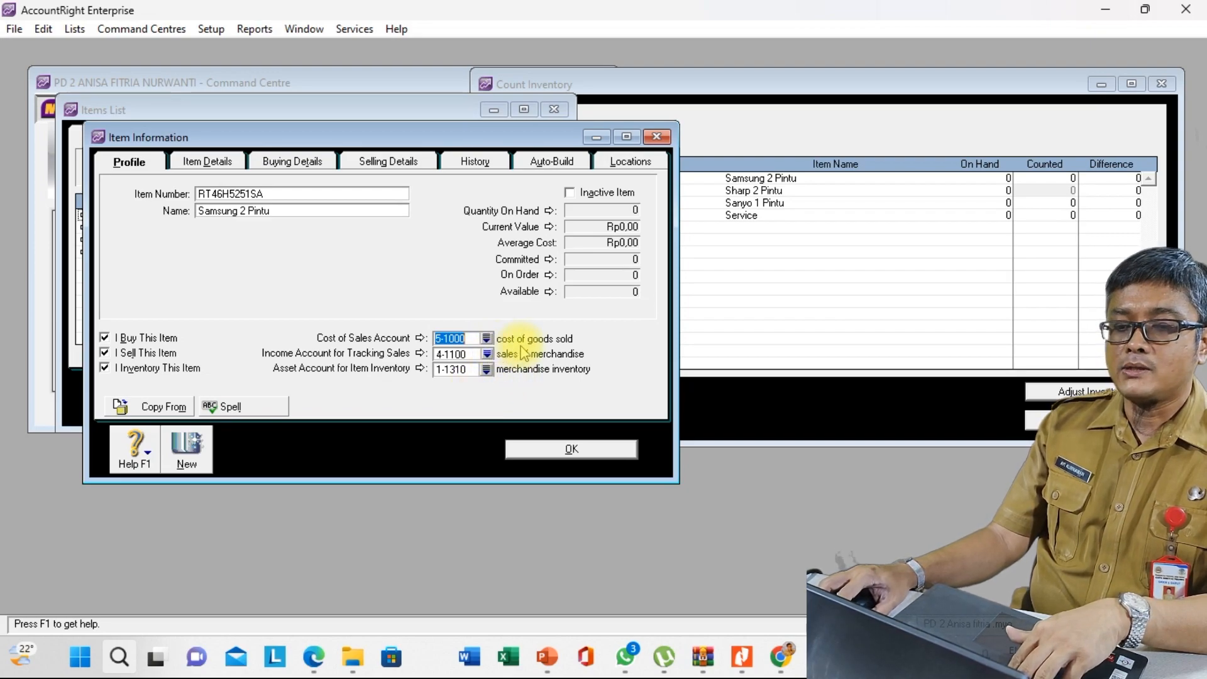
click(571, 449)
click(747, 351)
click(746, 351)
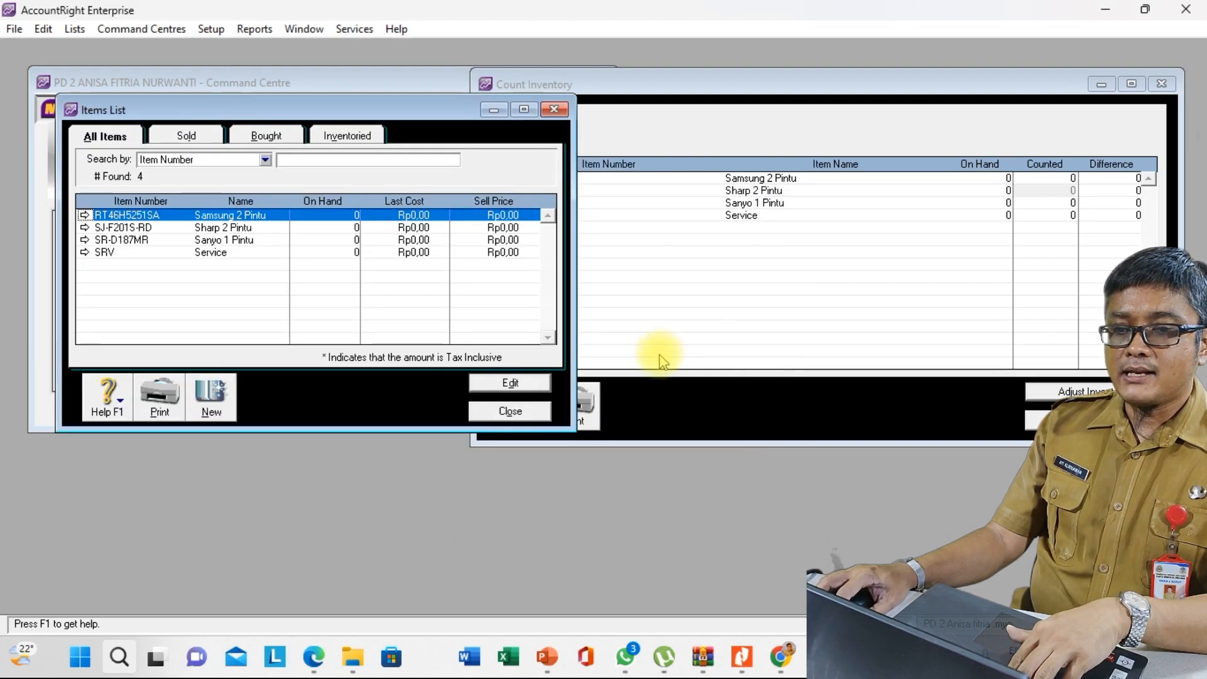
Step: Bring Count Inventory to the front, make its window taller and check that Samsung 2 Pintu is listed
click(817, 305)
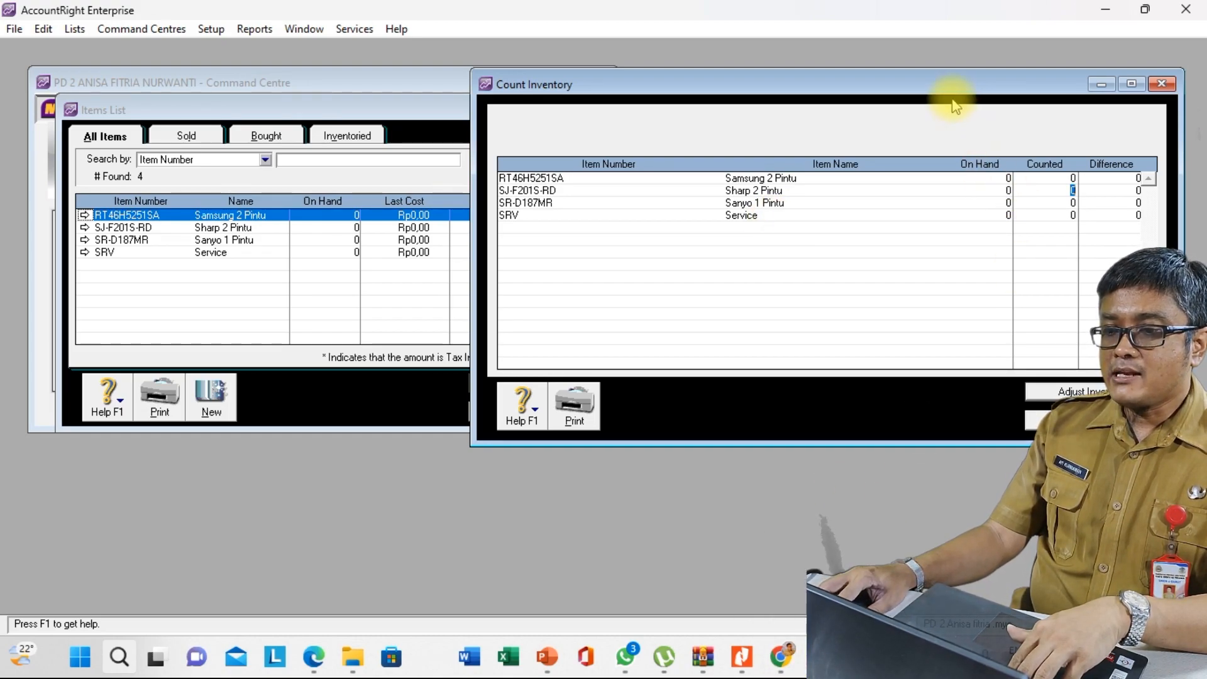
drag(922, 68, 774, 44)
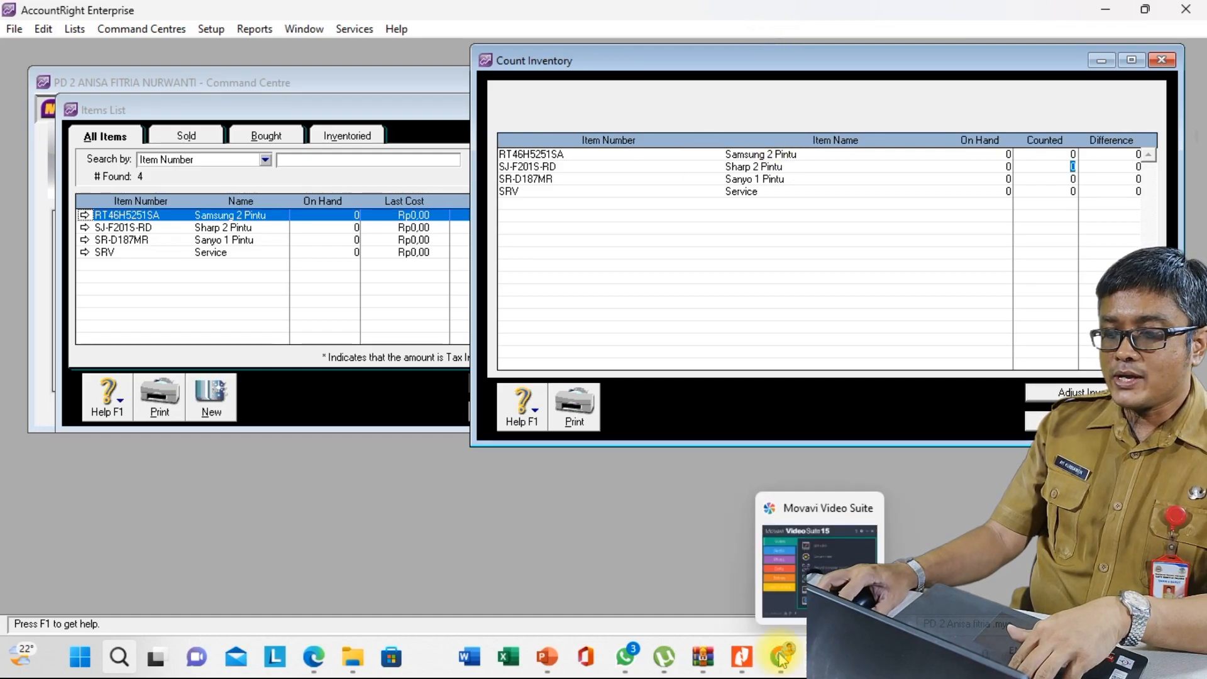
click(742, 657)
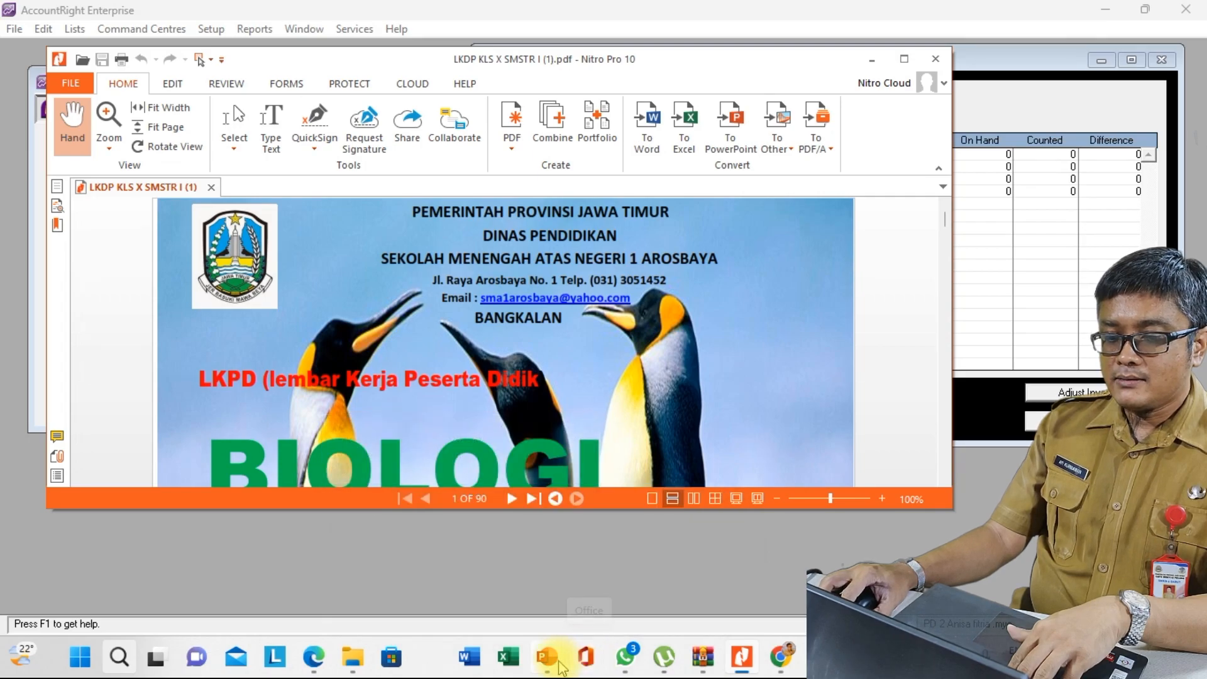
click(737, 658)
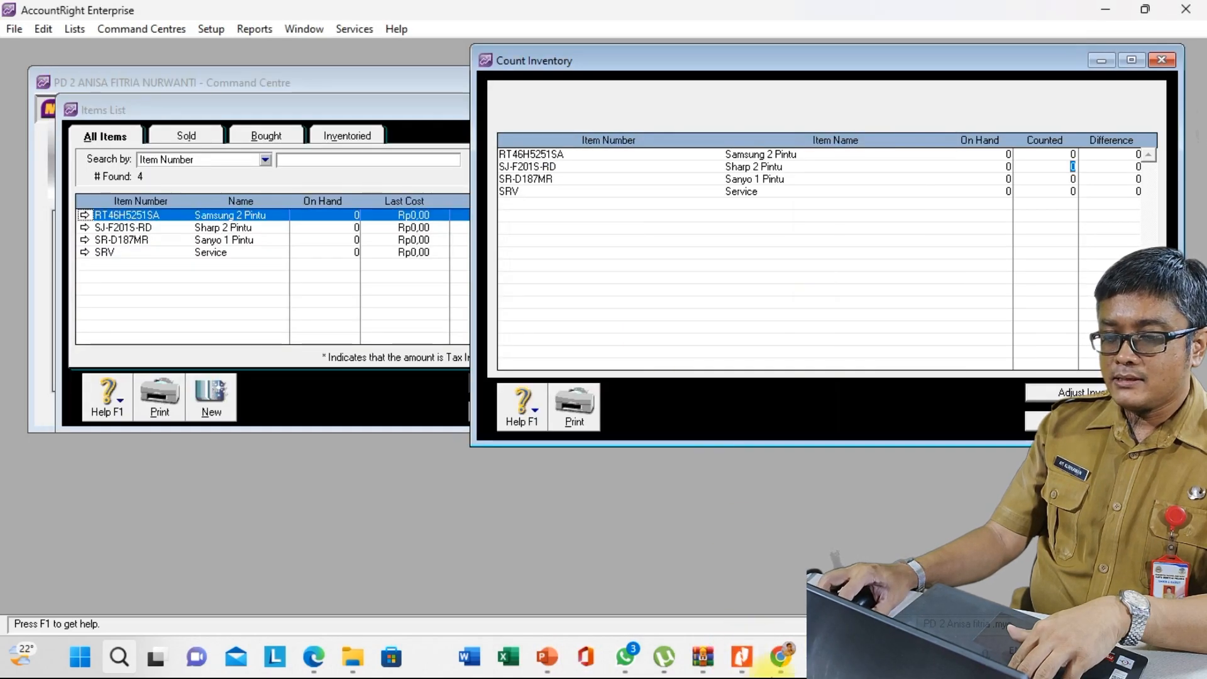
click(749, 667)
click(750, 667)
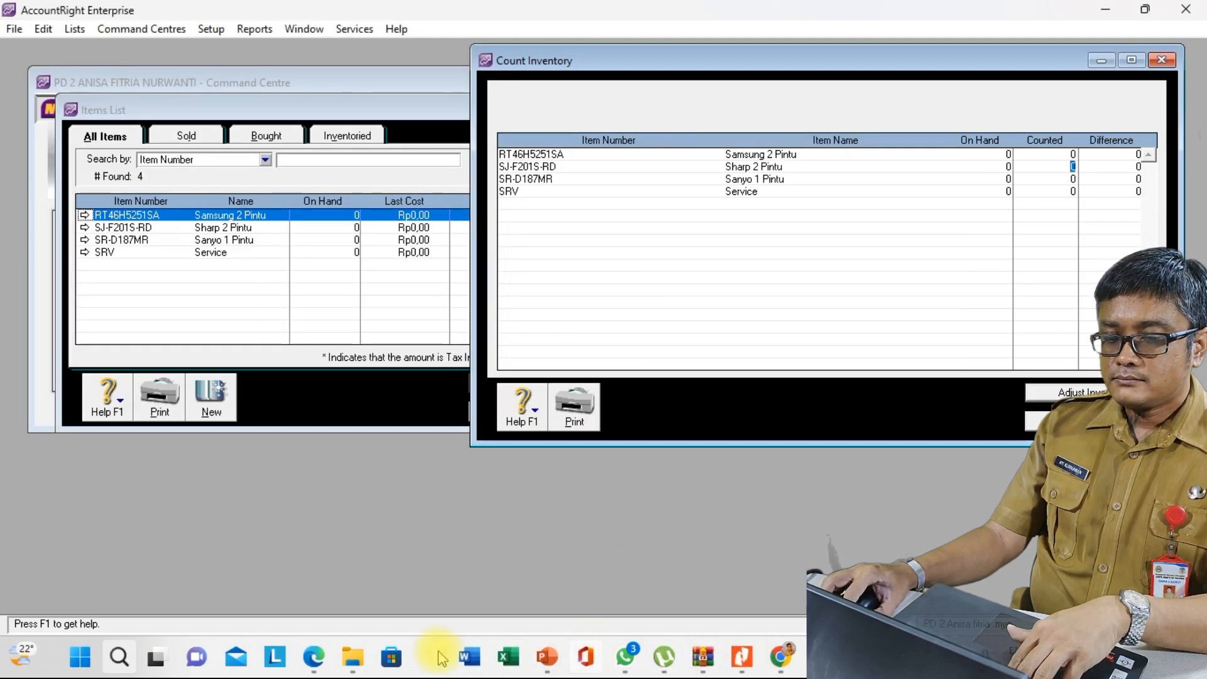
Step: Enter counted quantities from the module's merchandise list: 35 for Samsung 2 Pintu, 45 for Sharp 2 Pintu and 50 for Sanyo 1 Pintu
click(321, 660)
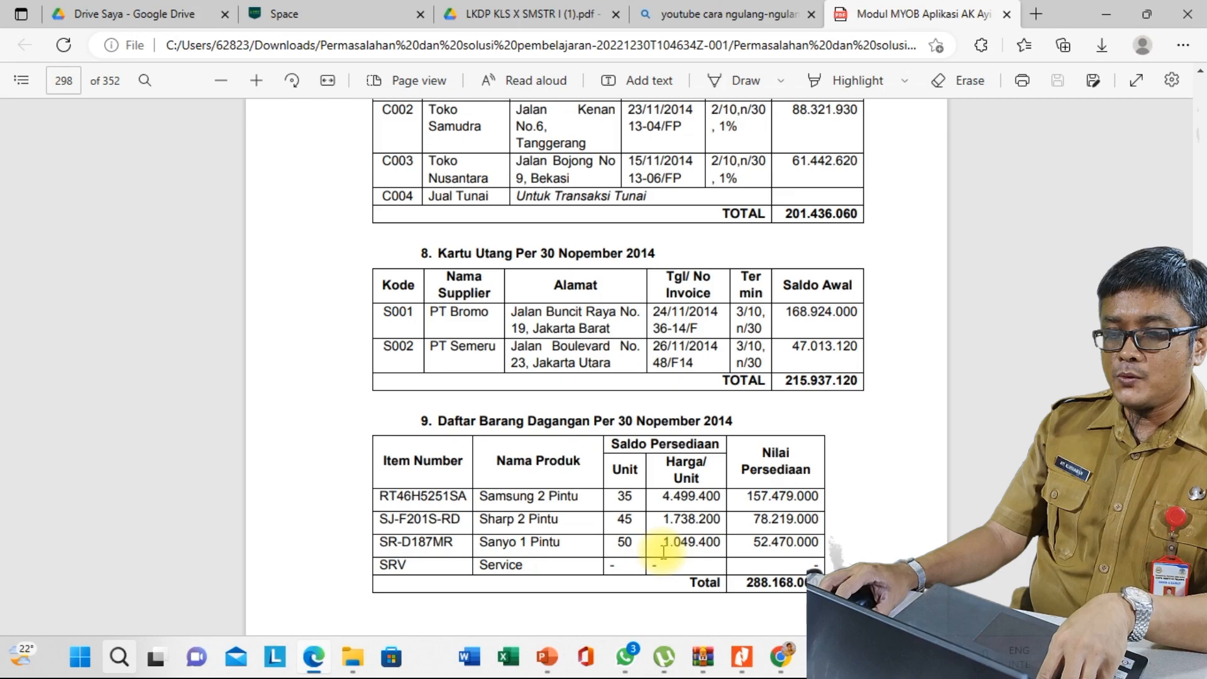
key(alt+Tab)
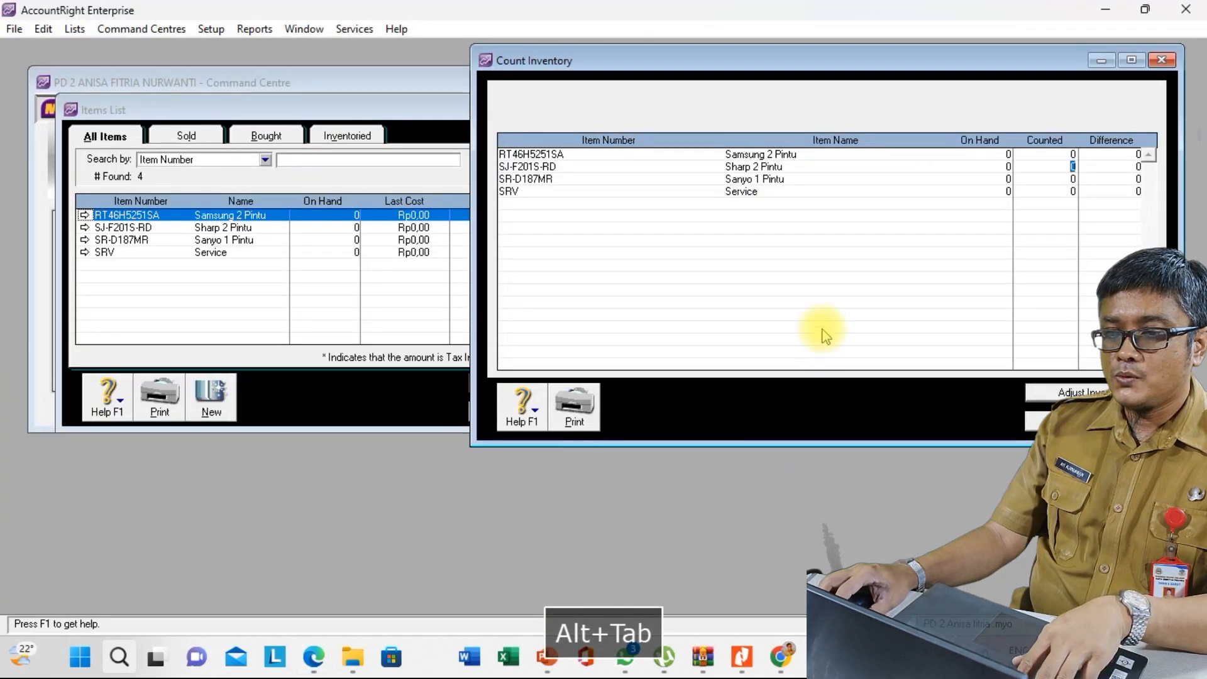
click(1035, 154)
text(35)
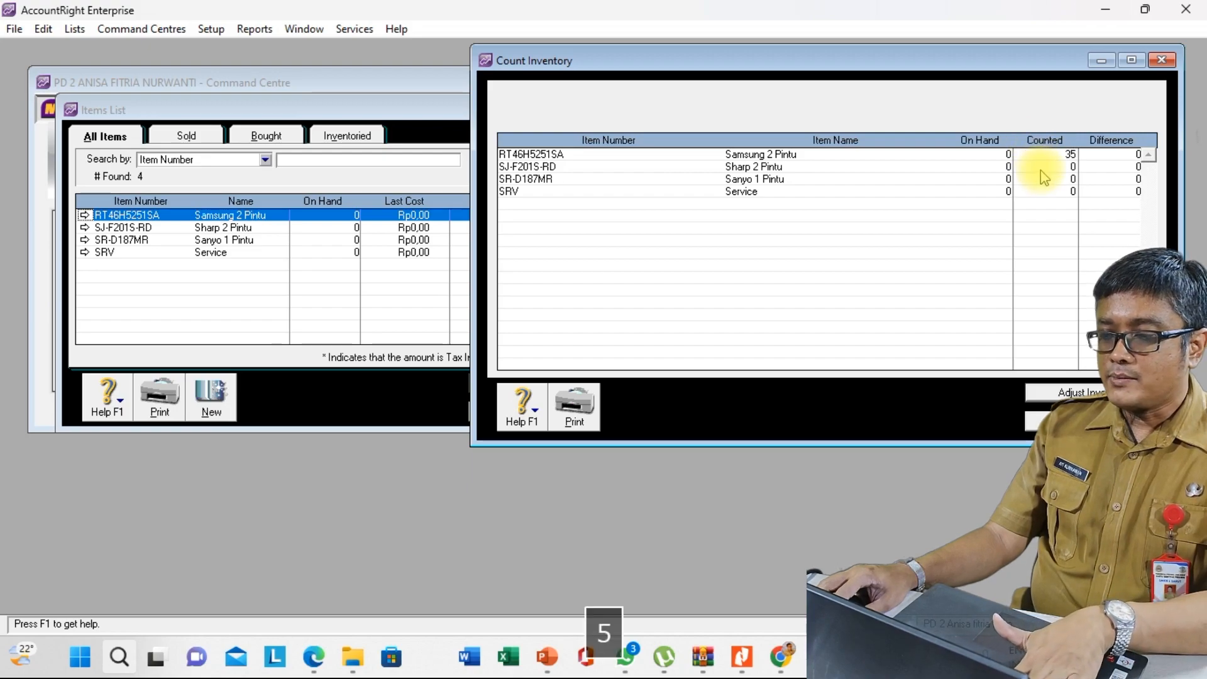
click(1054, 167)
text(45)
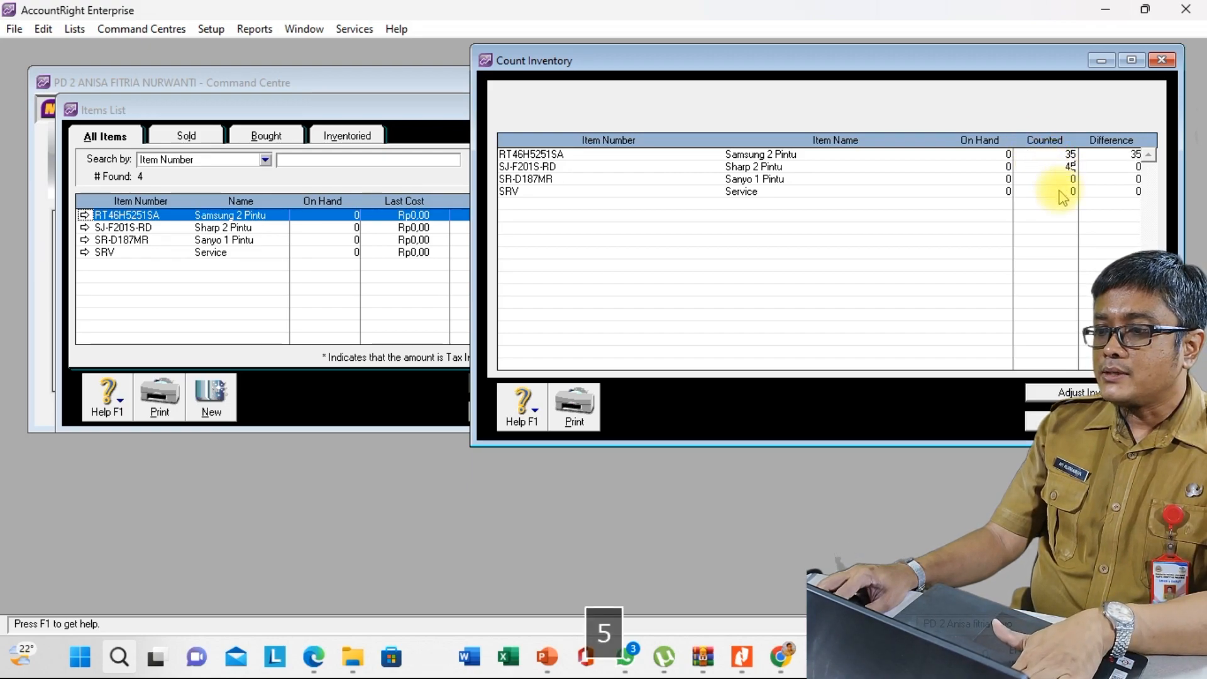
text(5)
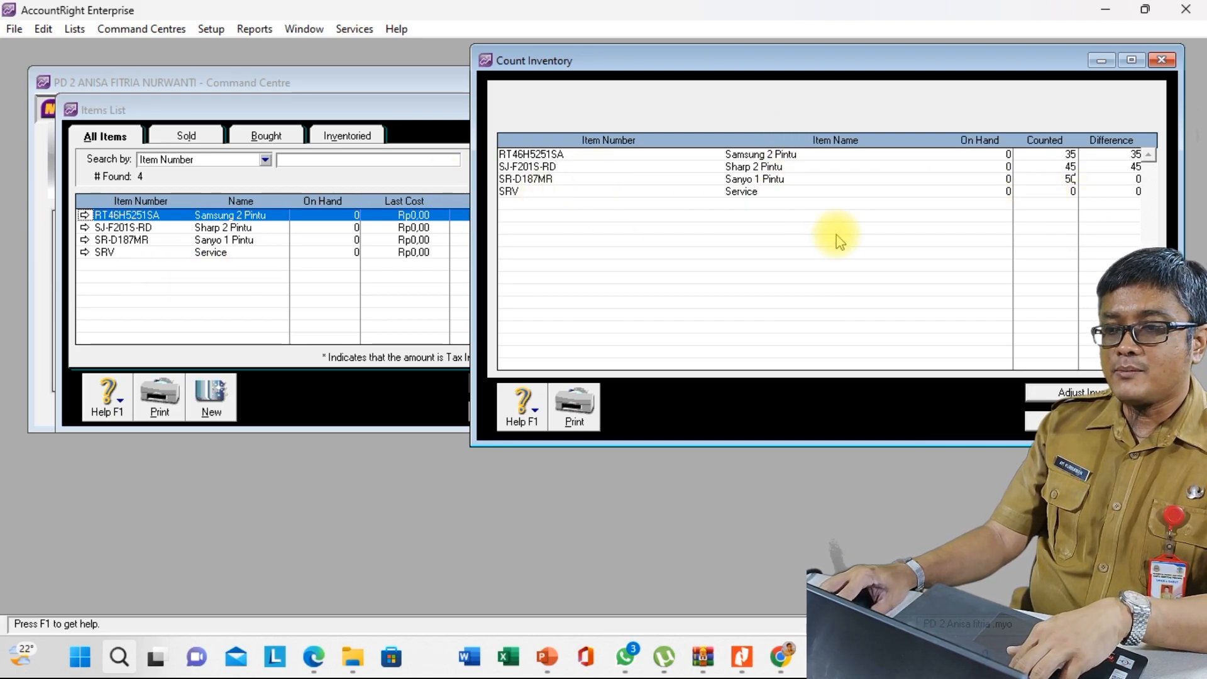
Step: Switch to the PDF module and check the entered counts against the units in the merchandise list per 30 Nopember 2014
key(alt+Tab)
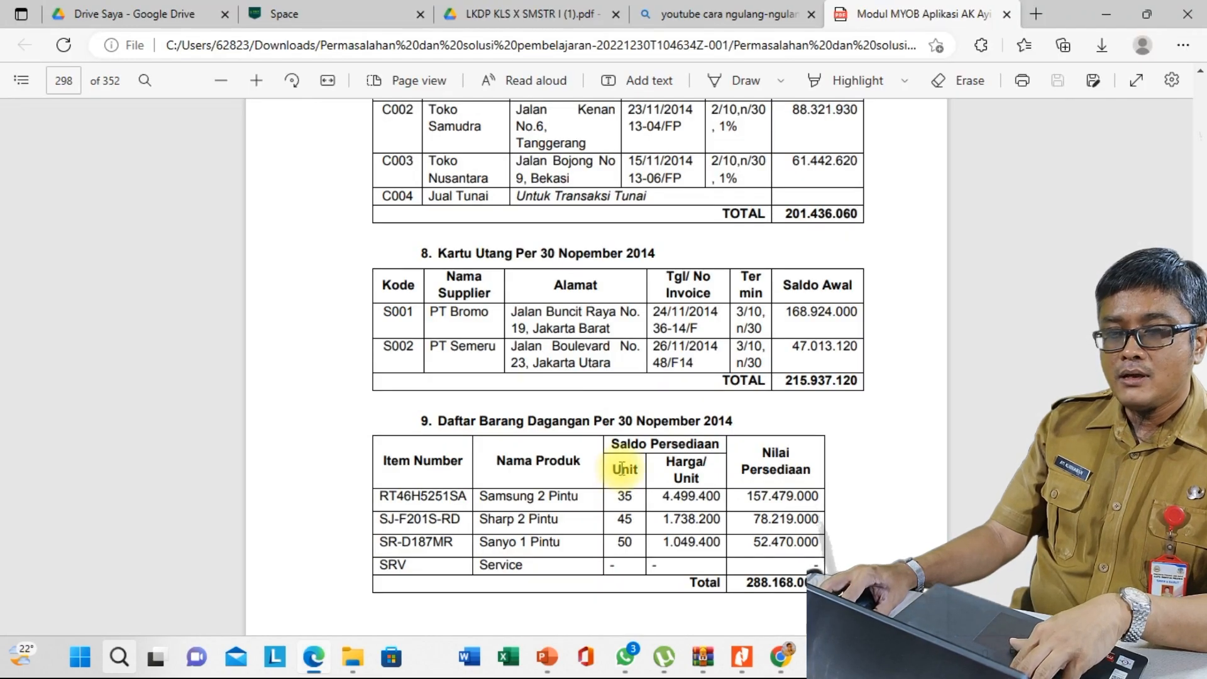
drag(613, 469, 623, 503)
click(622, 503)
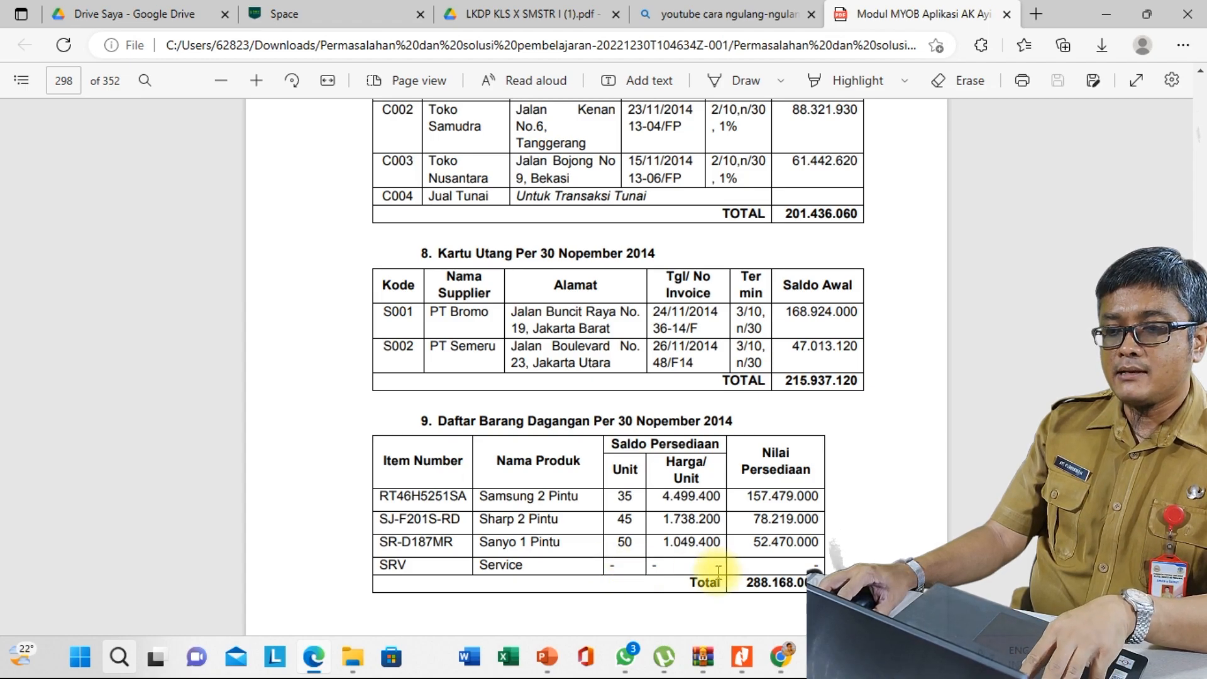
Step: Switch back to AccountRight, clear the buy, sell and inventory options on the Service item (SRV), and save it
key(alt+Tab)
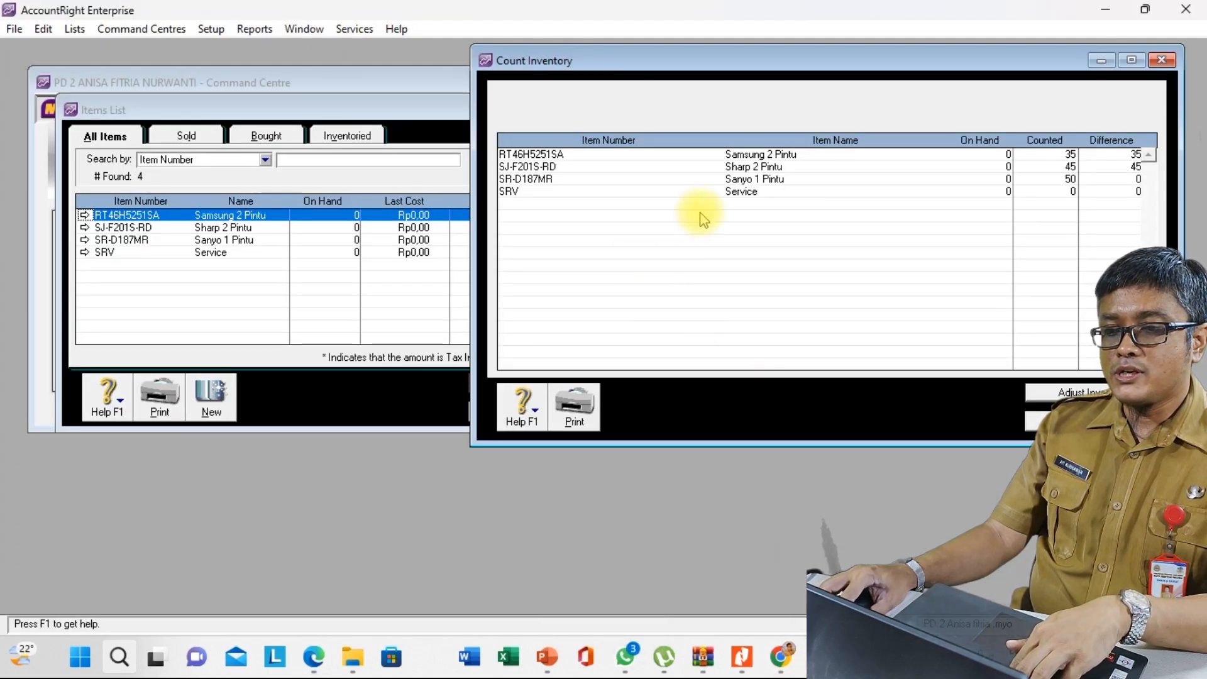
click(286, 278)
click(220, 252)
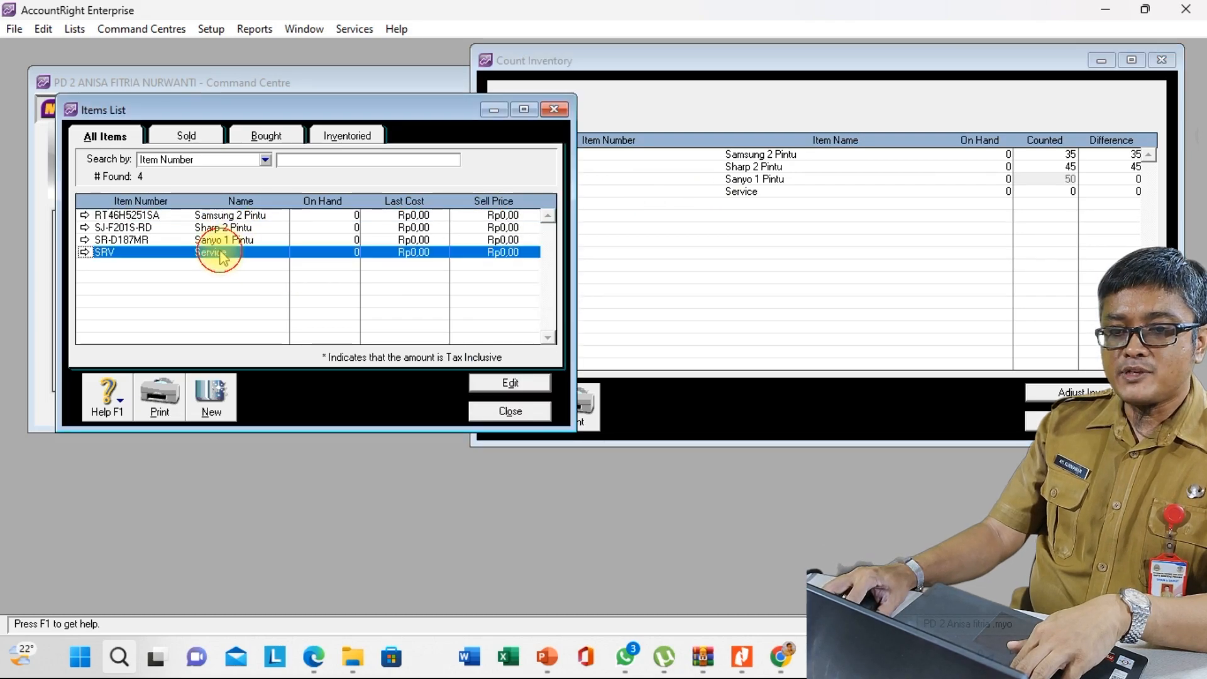
double_click(220, 253)
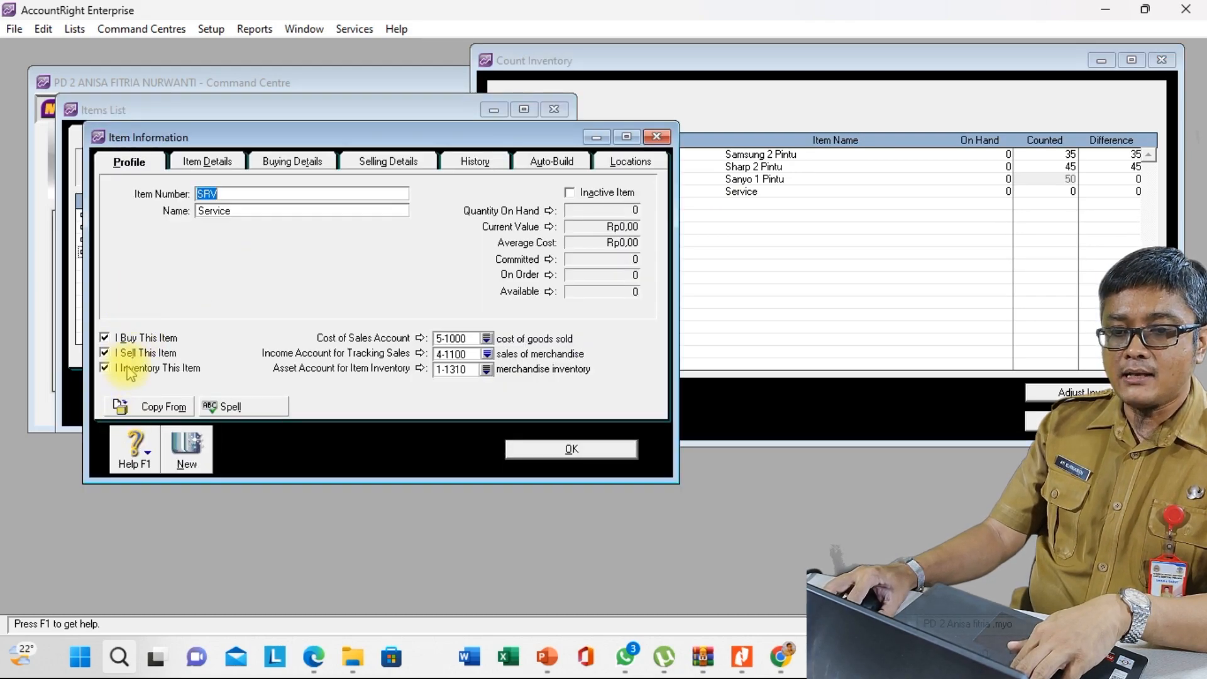
click(135, 338)
click(137, 353)
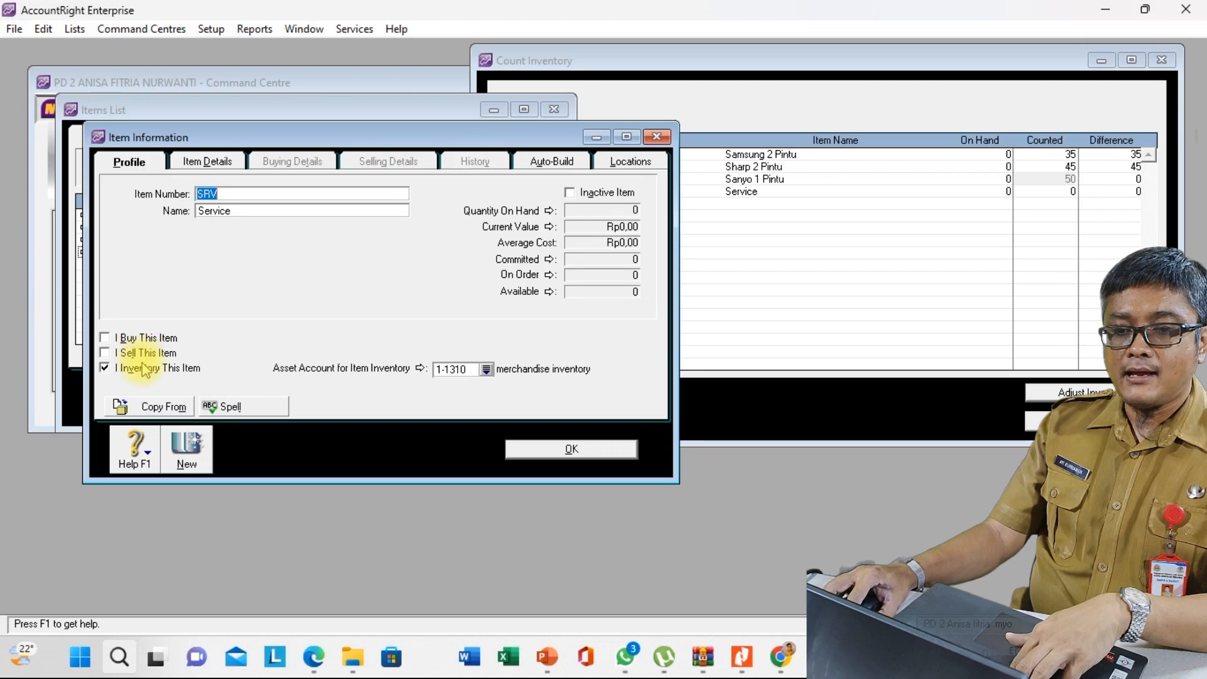
click(143, 368)
click(595, 453)
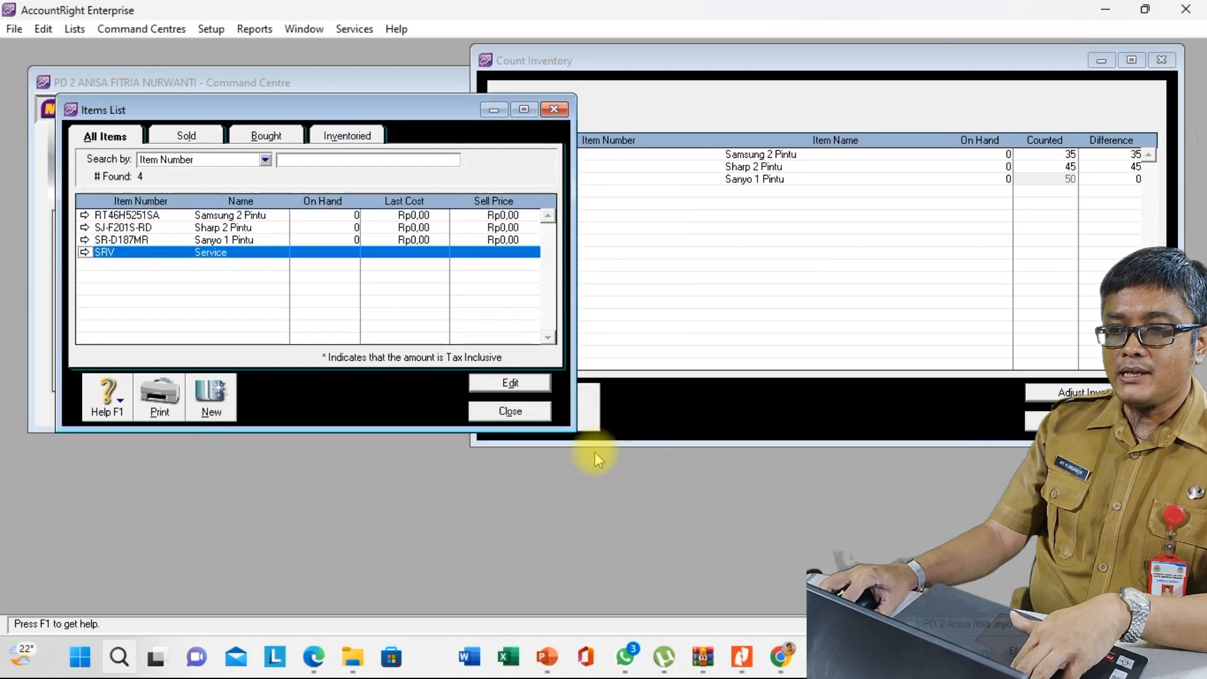
Step: Bring Count Inventory to the front and compare its items and counted quantities with the merchandise list in the PDF module
click(804, 296)
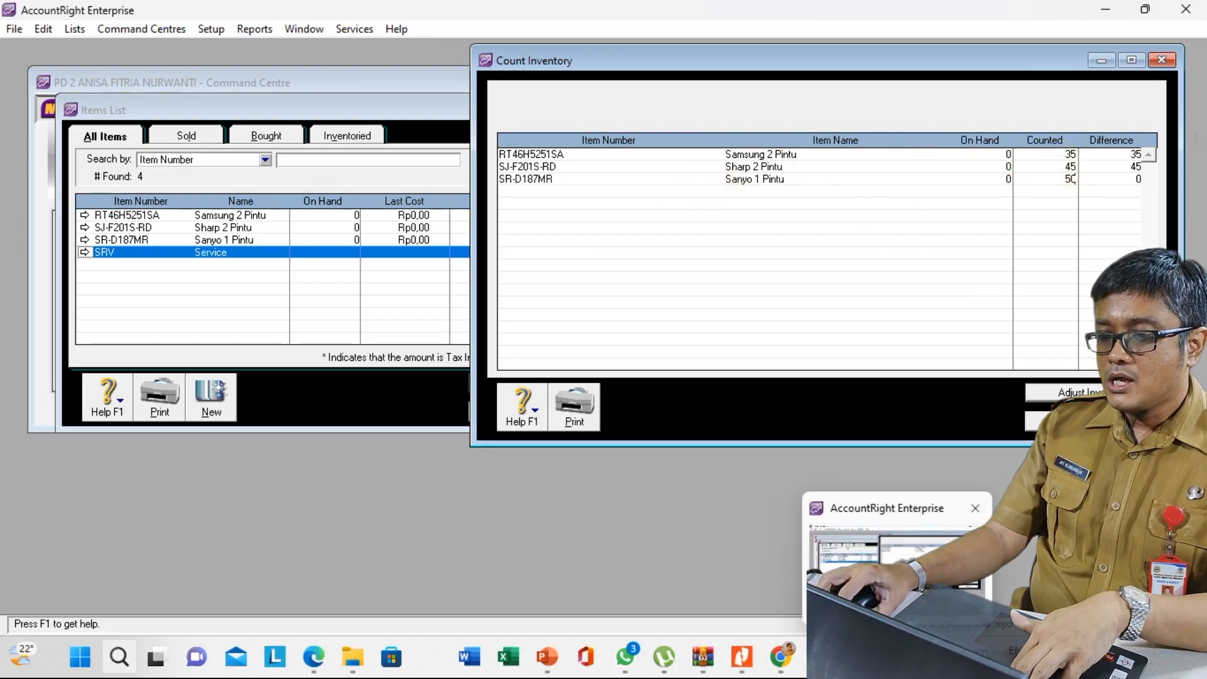
mouse_move(804, 662)
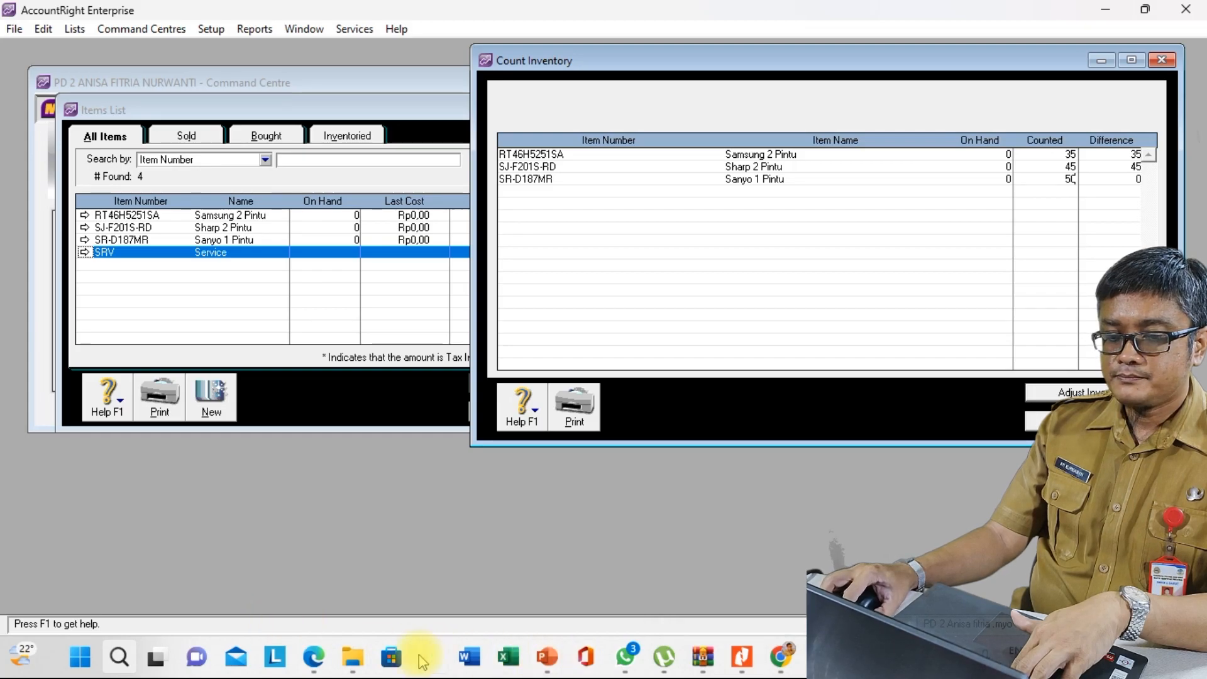
click(314, 657)
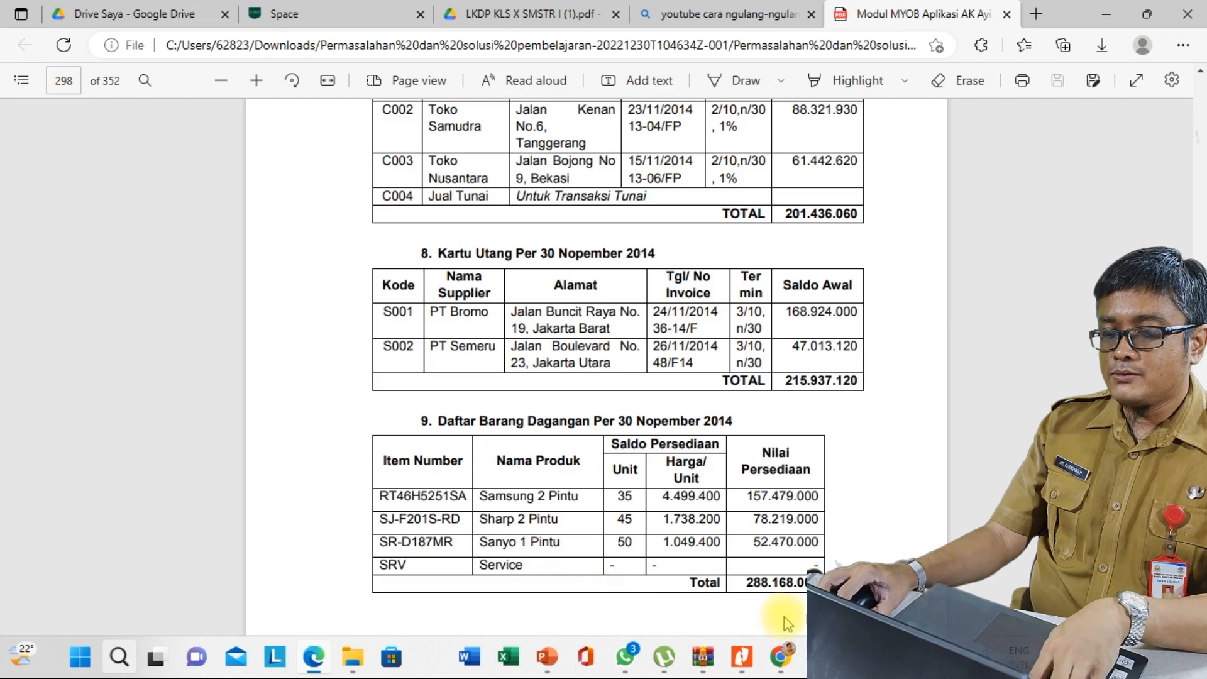
key(alt+Tab)
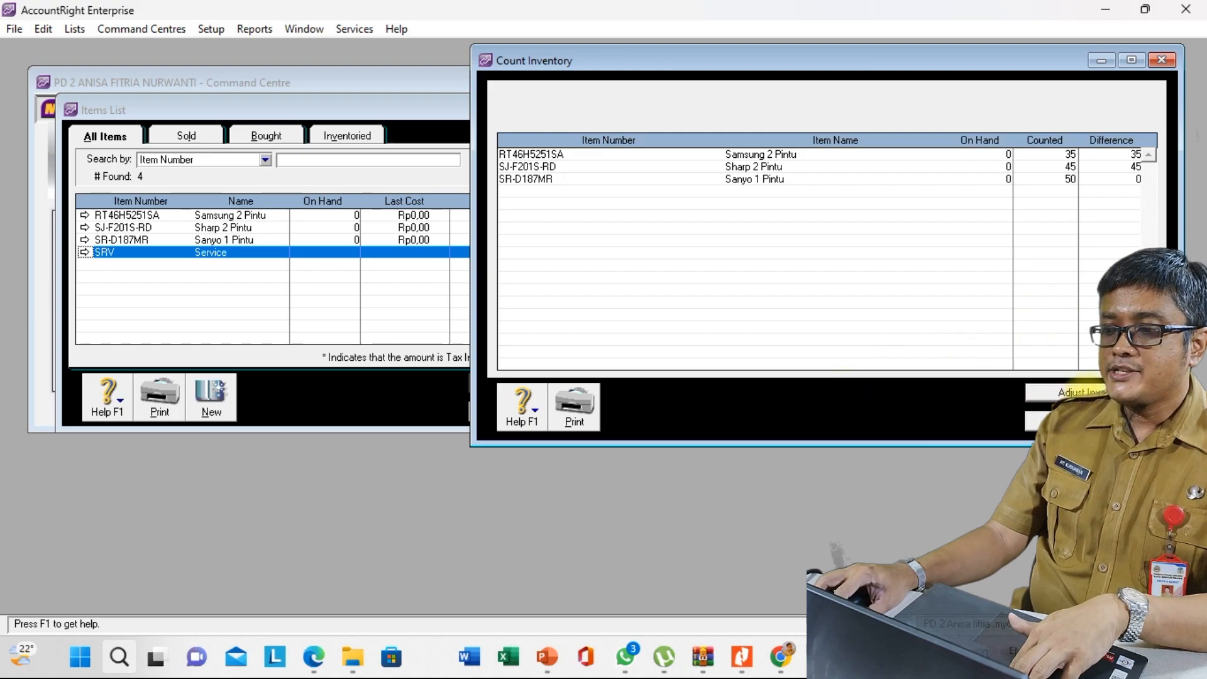
Step: Start the inventory adjustment from the counted quantities with 1-1310 merchandise inventory as the default adjustment account
click(1069, 393)
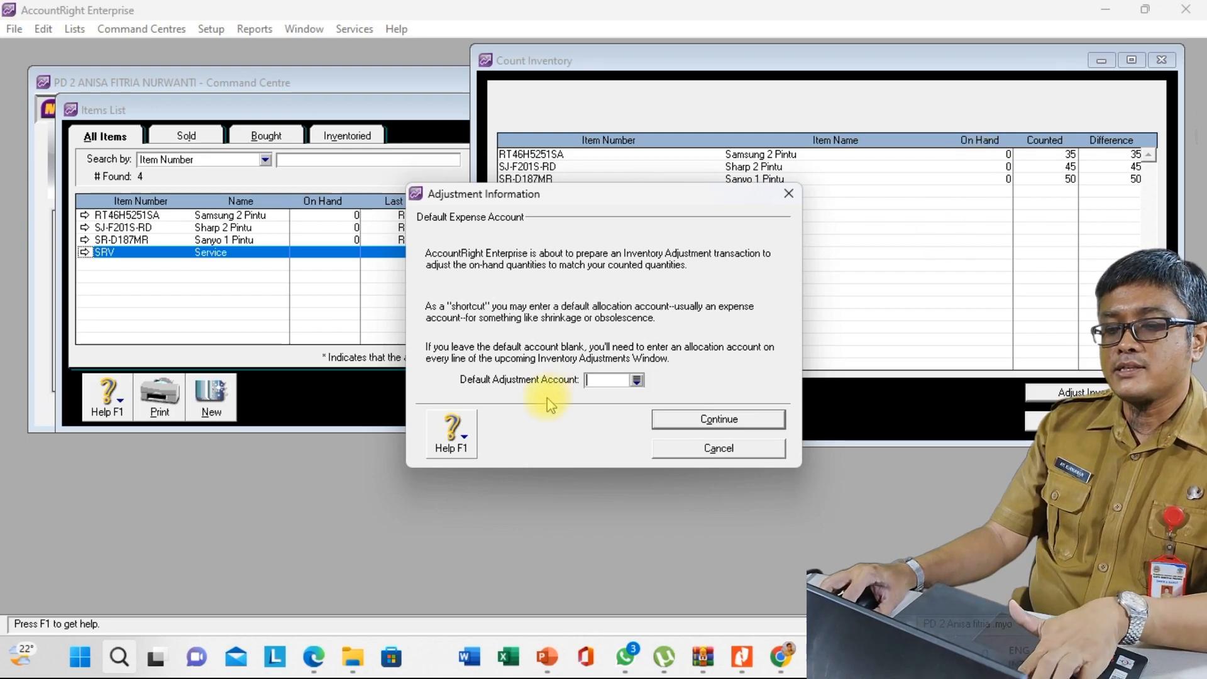
click(636, 381)
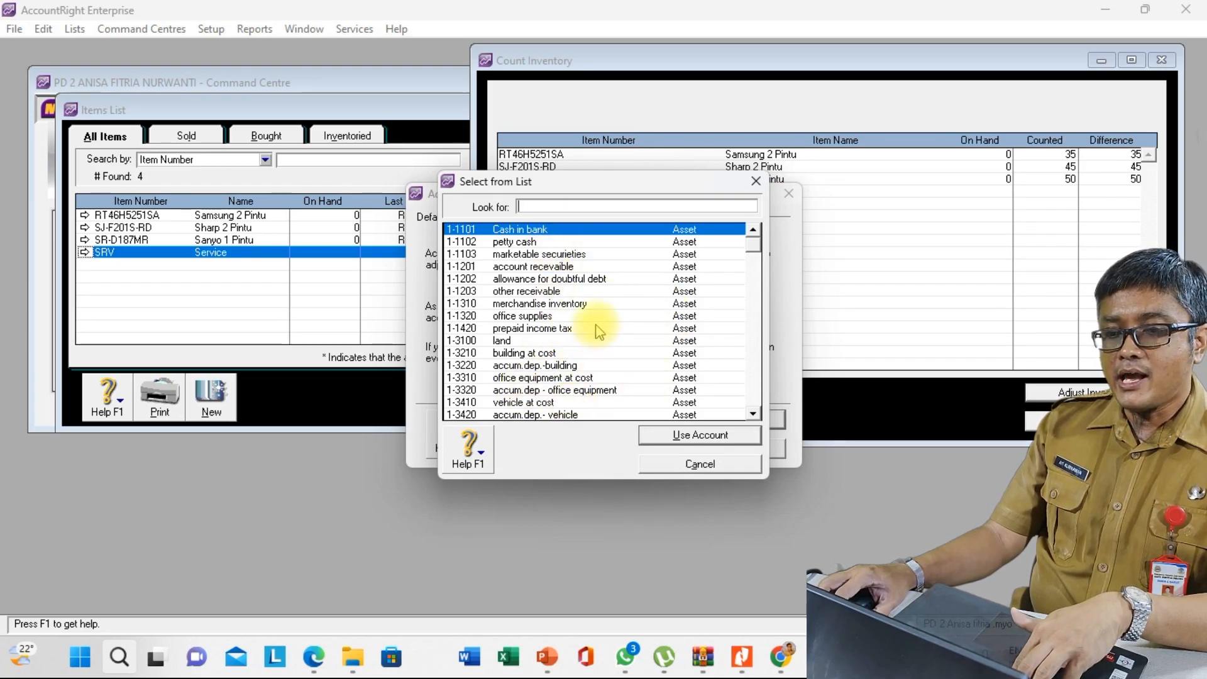
double_click(580, 304)
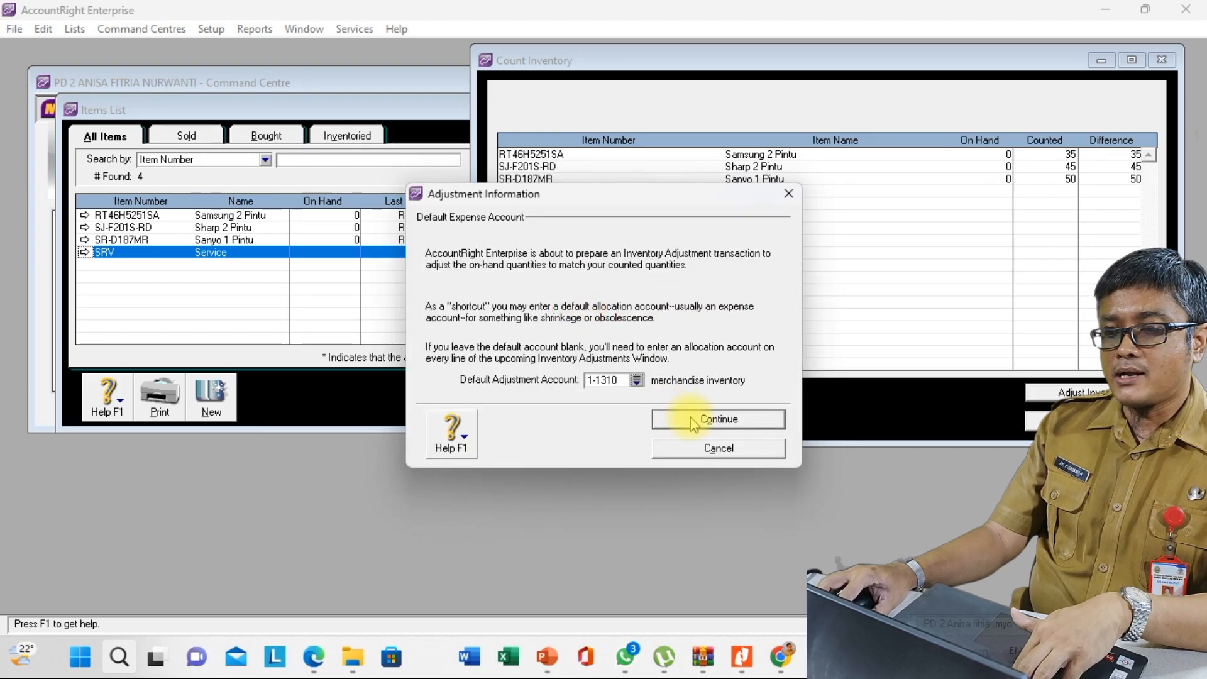
click(711, 421)
click(697, 419)
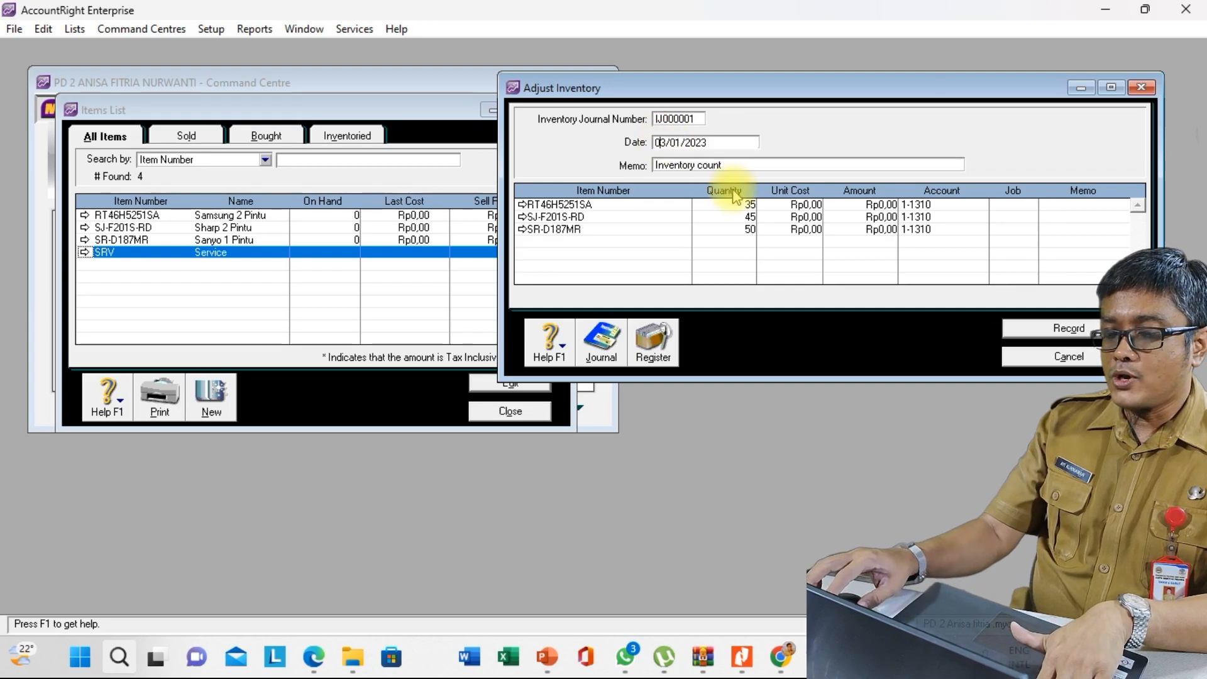
Step: Date the inventory adjustment 1/12/2014 and record it, leaving the items list closed
key(Right)
key(Right)
key(BackSpace)
key(BackSpace)
text(12)
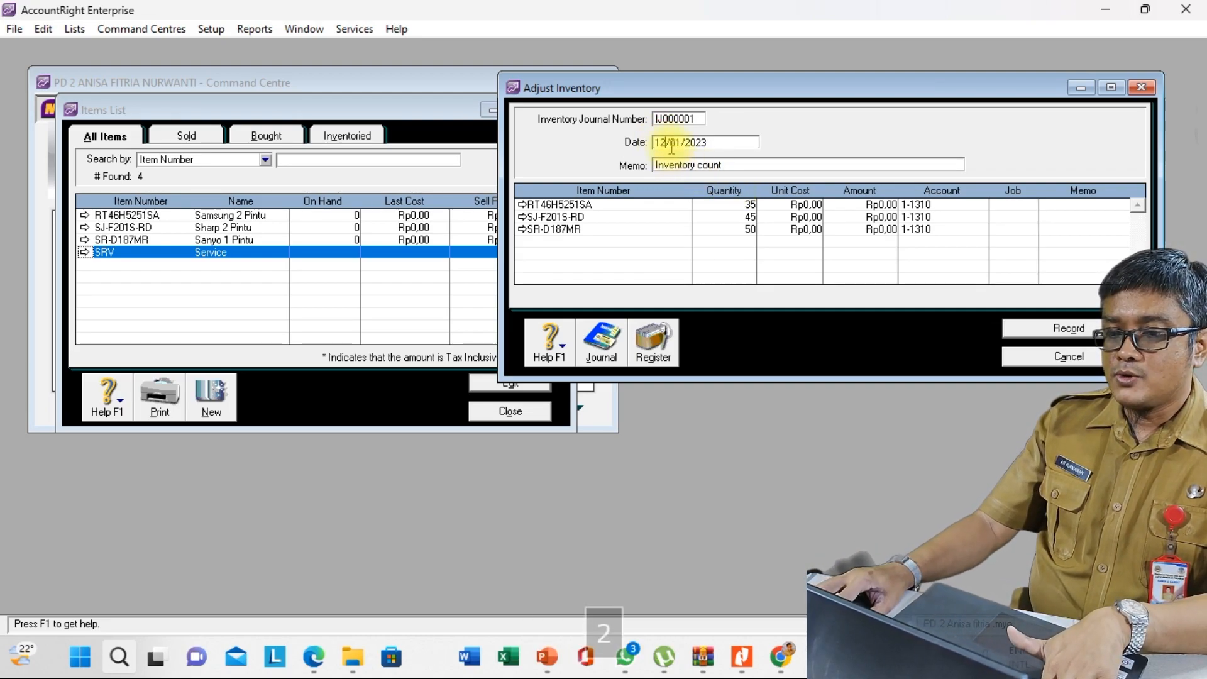
key(BackSpace)
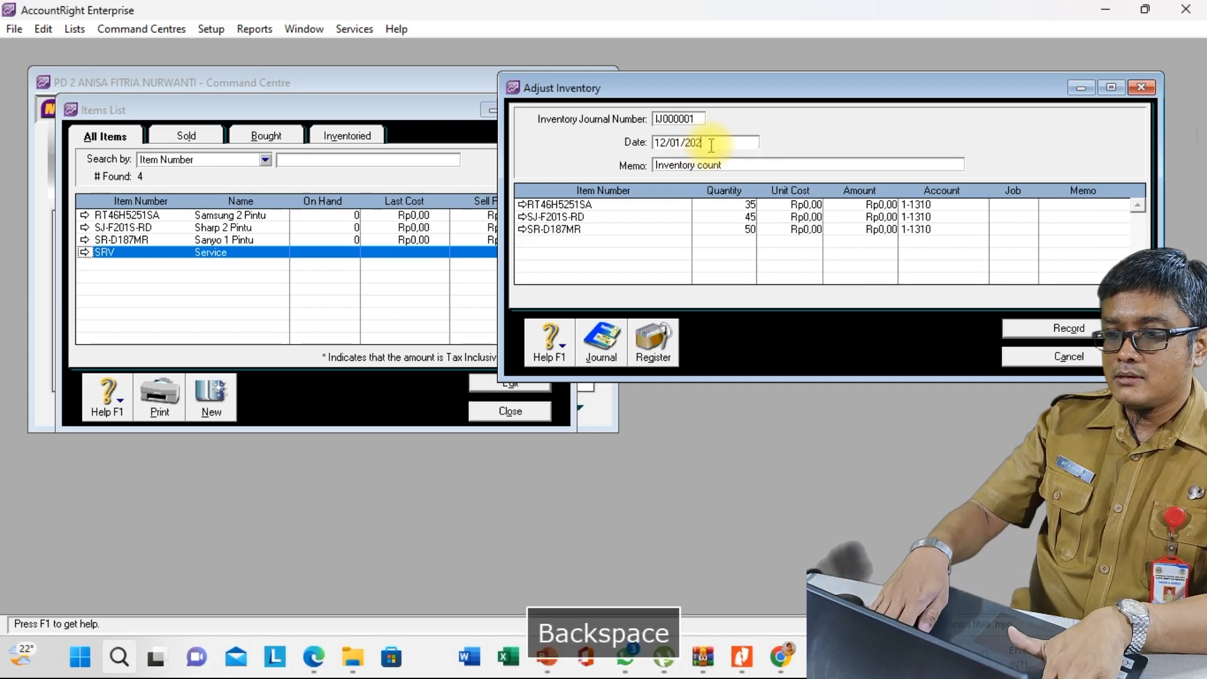
double_click(662, 142)
text(1)
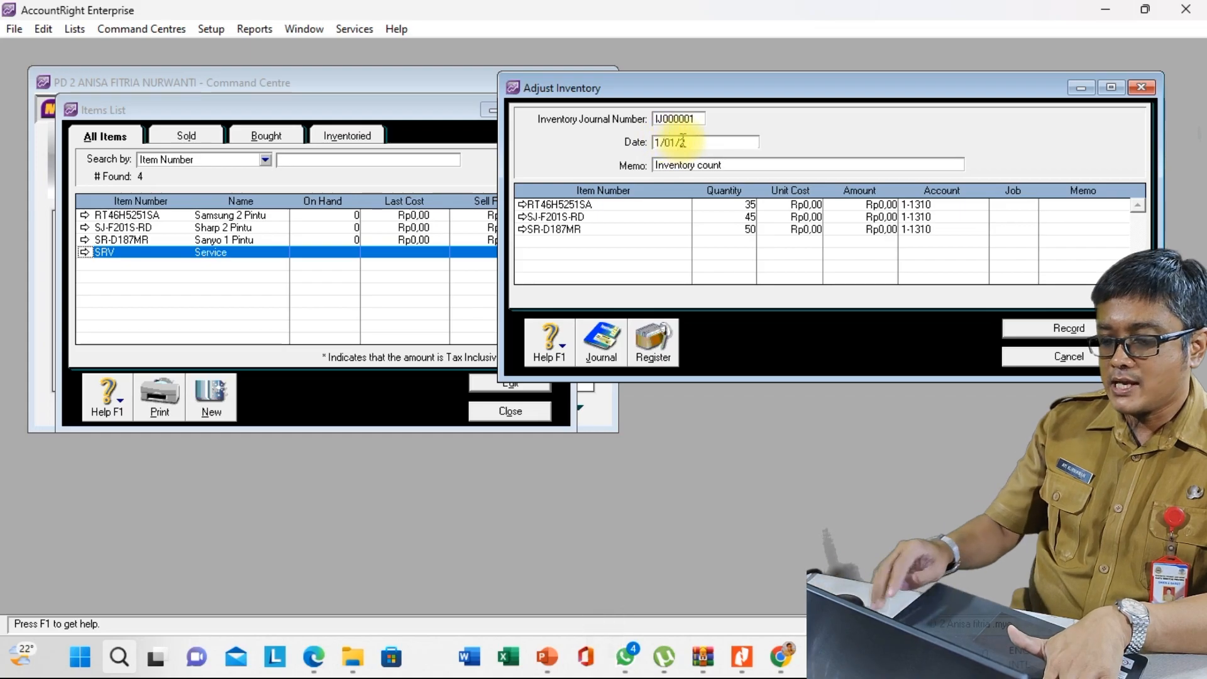
key(Right)
key(BackSpace)
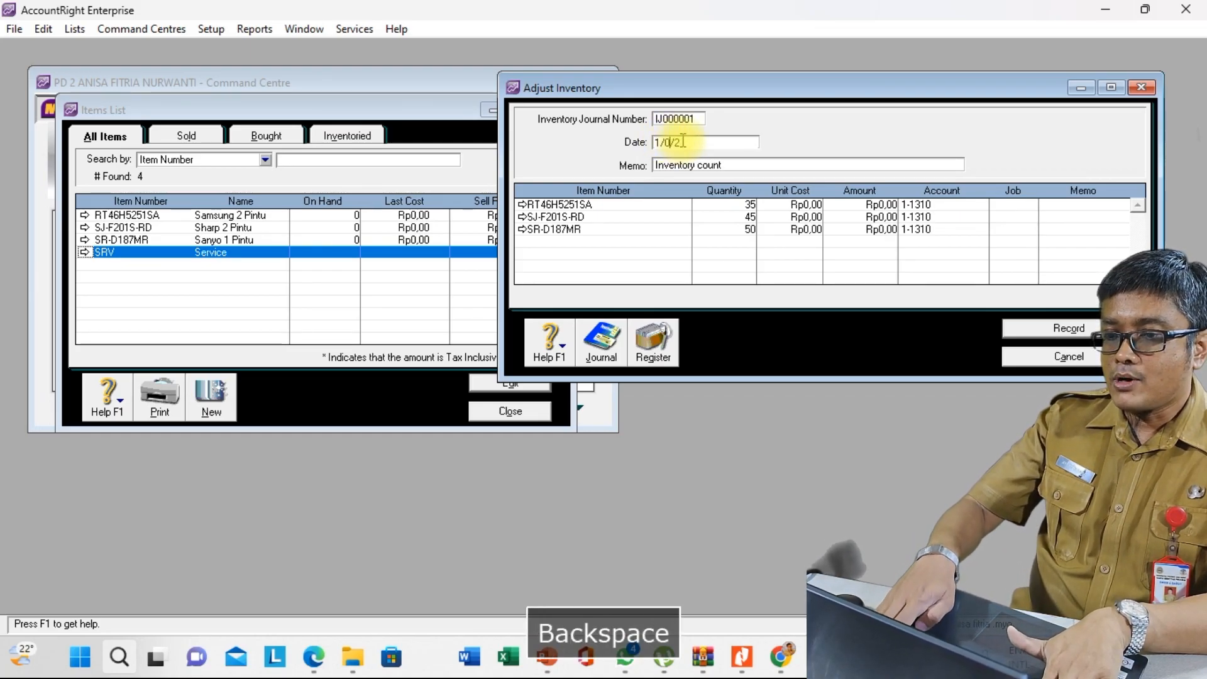
key(Right)
text(20)
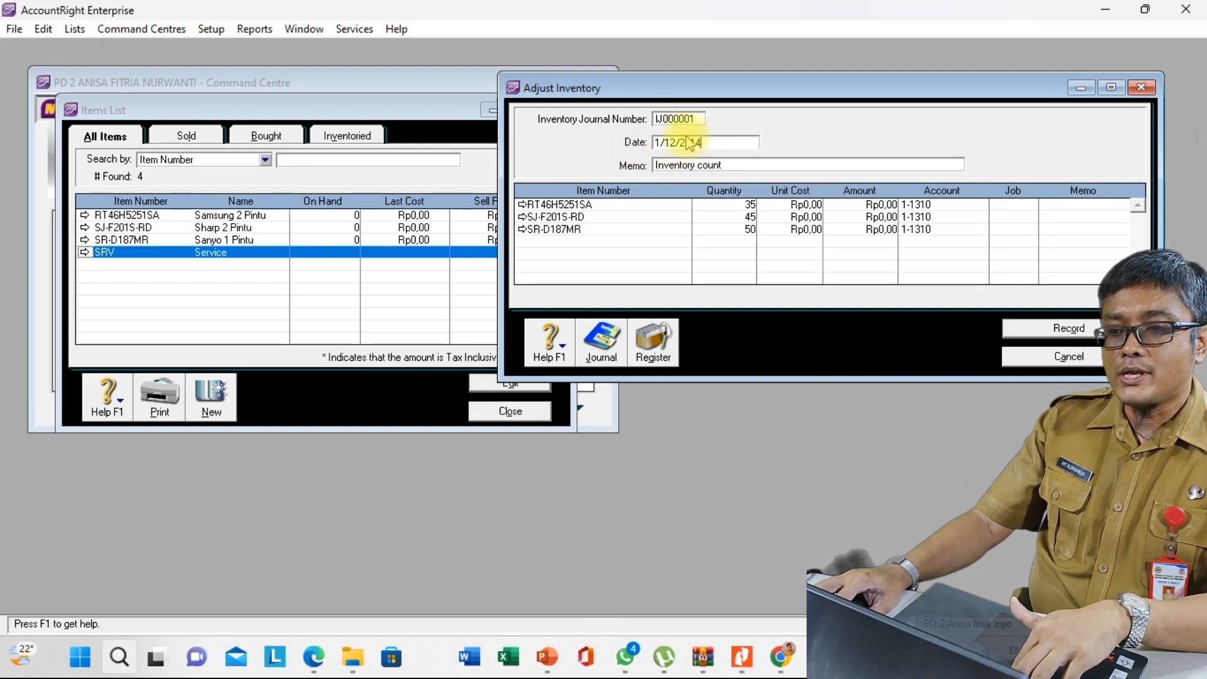
click(1033, 329)
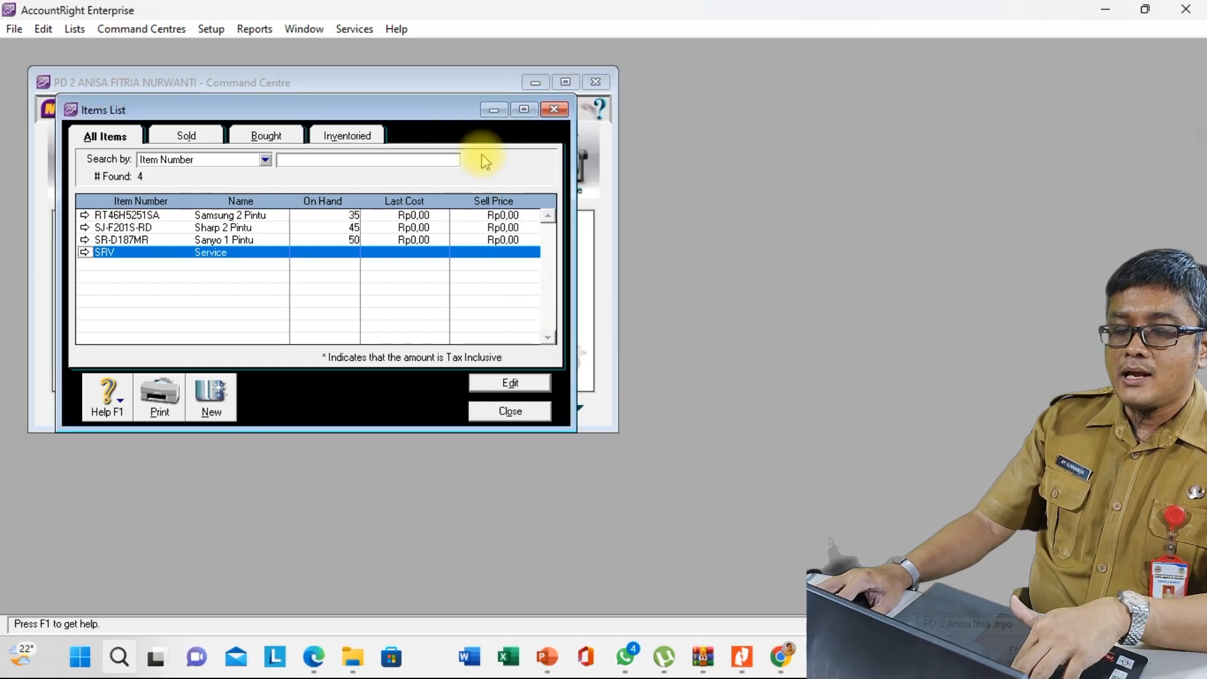
click(509, 410)
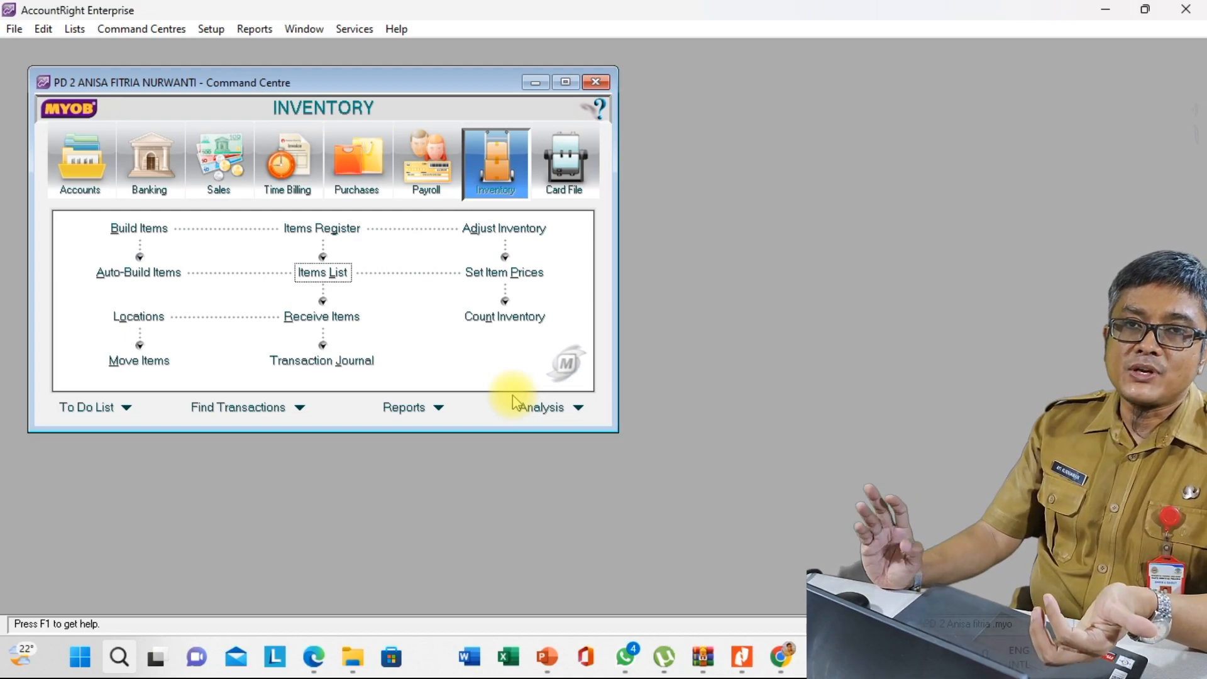
Step: Switch to the PowerPoint slide show and read the Solusi slide's point about the item's buy, sell and inventory options
key(alt+Tab)
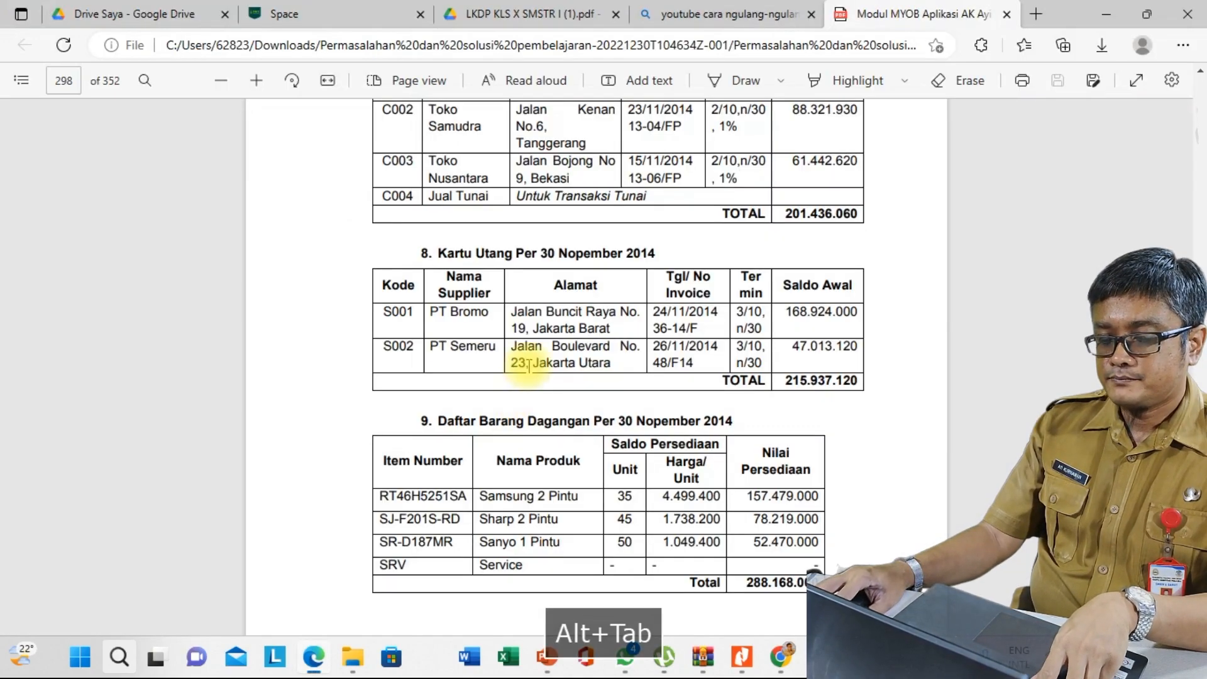
key(alt+Tab)
key(alt+Tab)
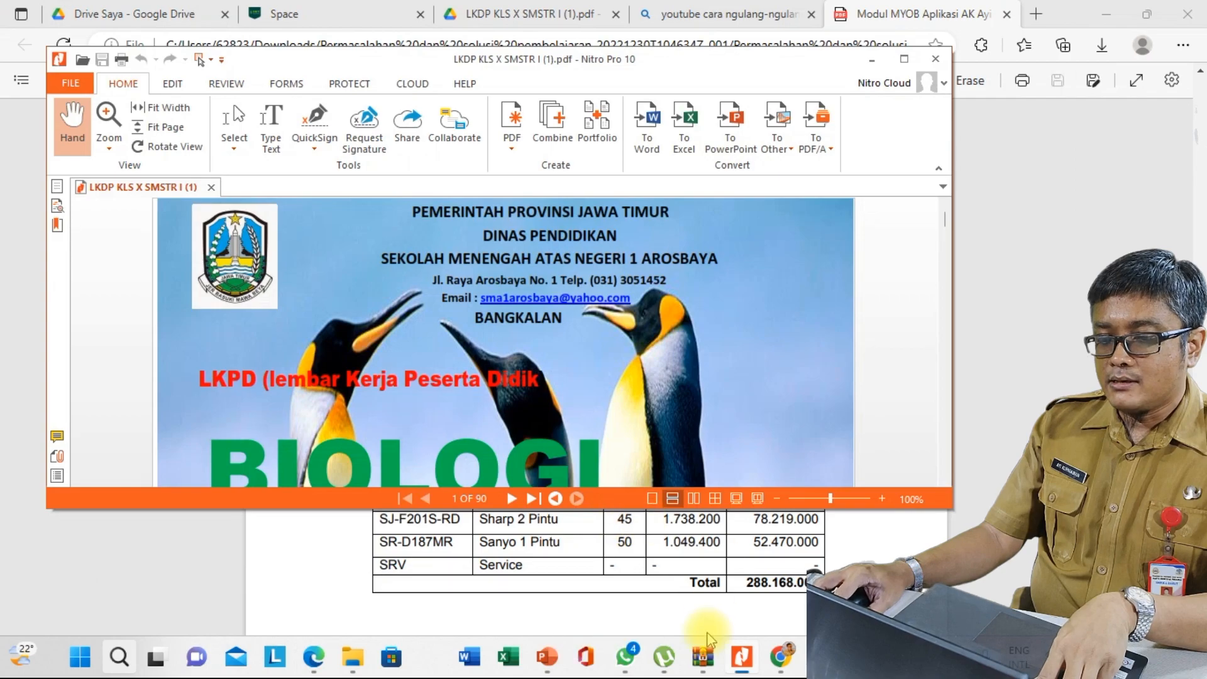
key(alt+Tab)
key(alt+Tab)
key(alt+Tab)
key(alt+Tab)
key(alt+Tab)
key(alt+Tab)
key(alt+Tab)
key(alt+Tab)
key(alt+Tab)
key(alt+Tab)
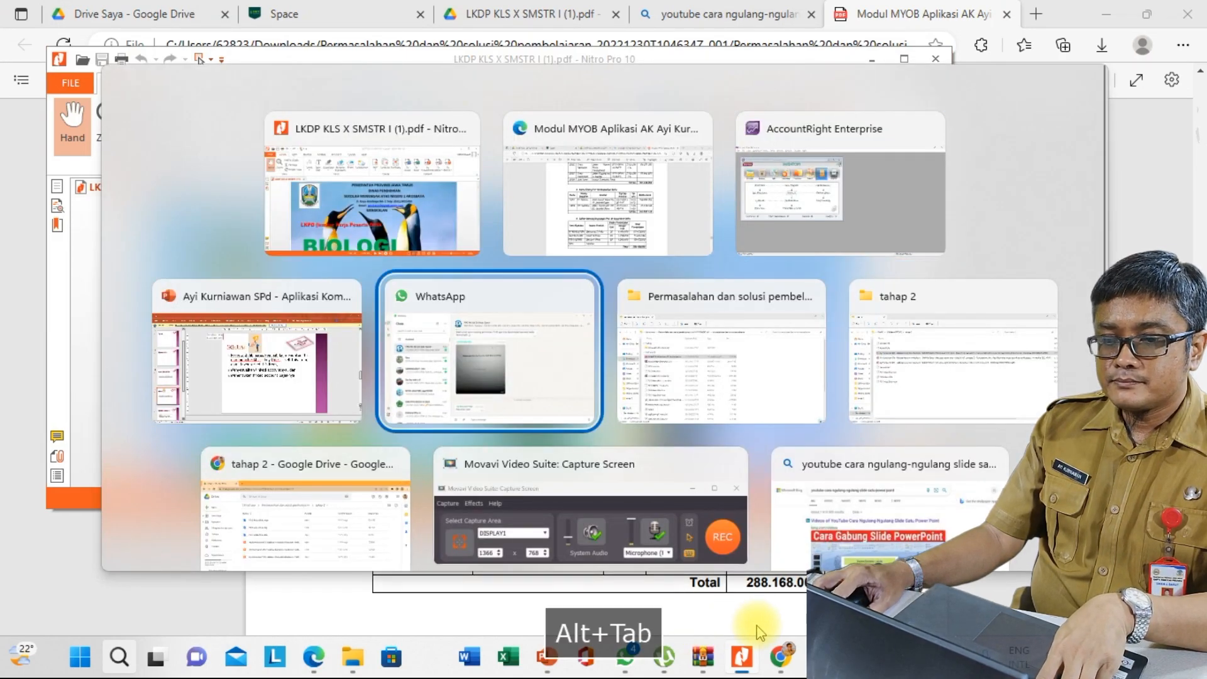
key(alt+Tab)
key(alt+Tab)
key(alt+Tab)
key(alt+Tab)
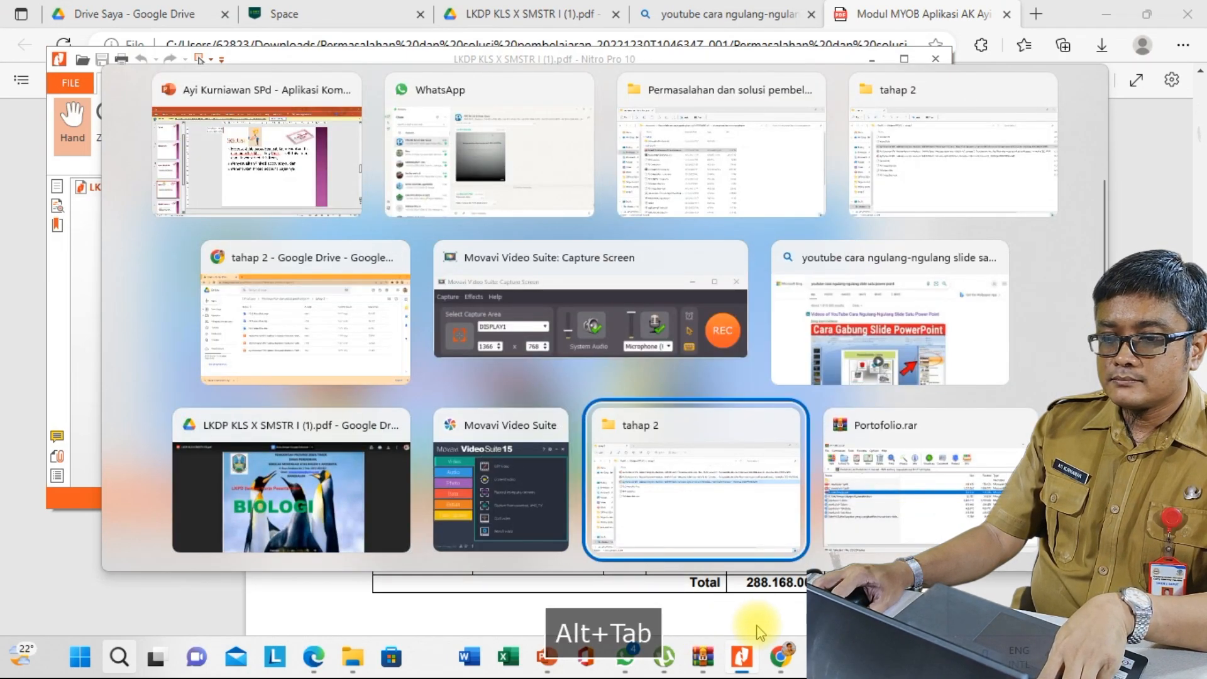
key(alt+Tab)
key(alt+Tab)
key(alt+Tab)
key(alt+Tab)
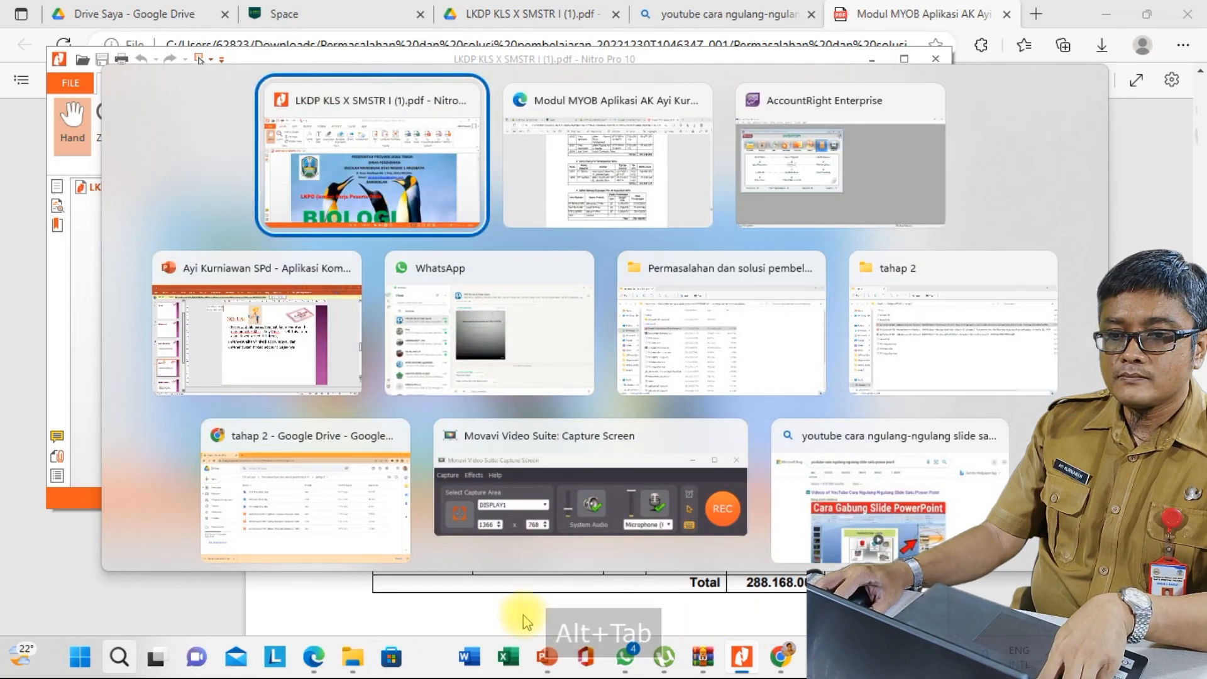
key(alt+Tab)
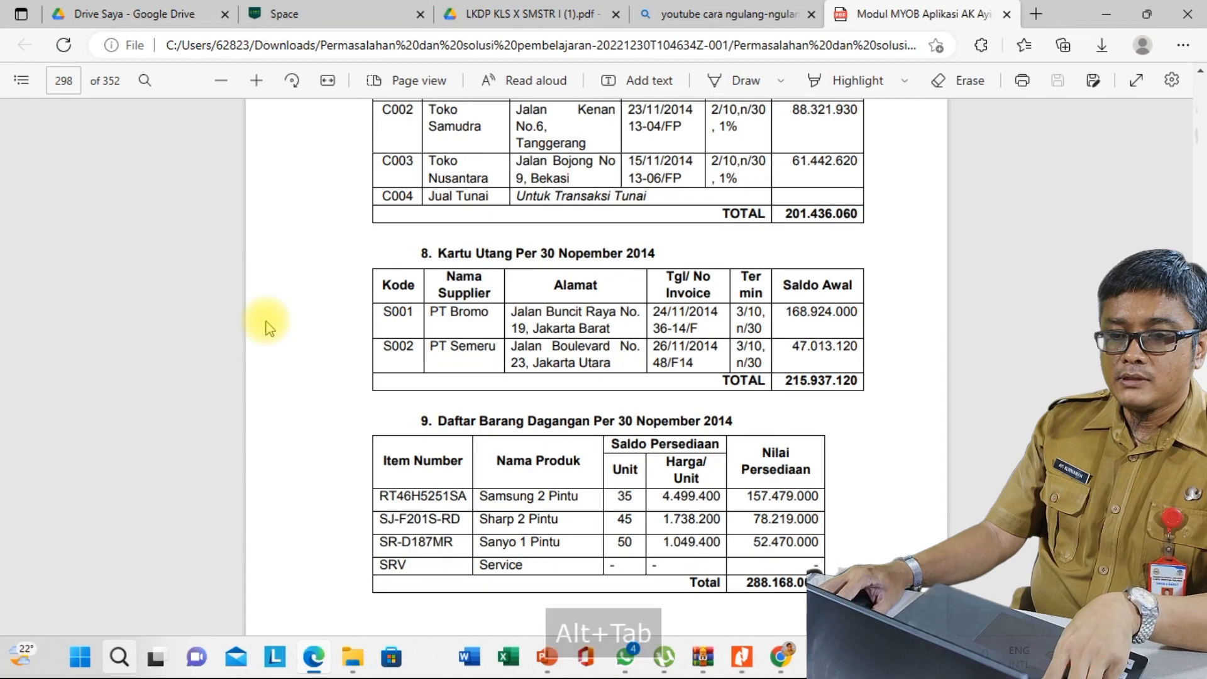
key(alt+Tab)
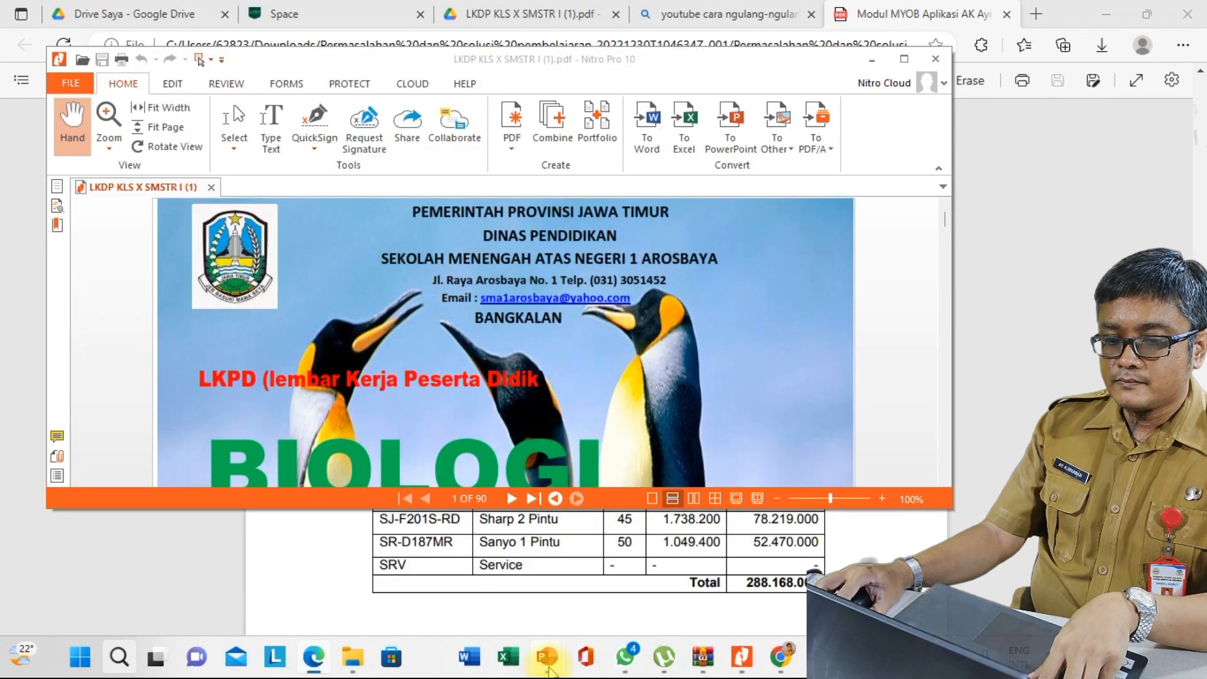
mouse_move(547, 658)
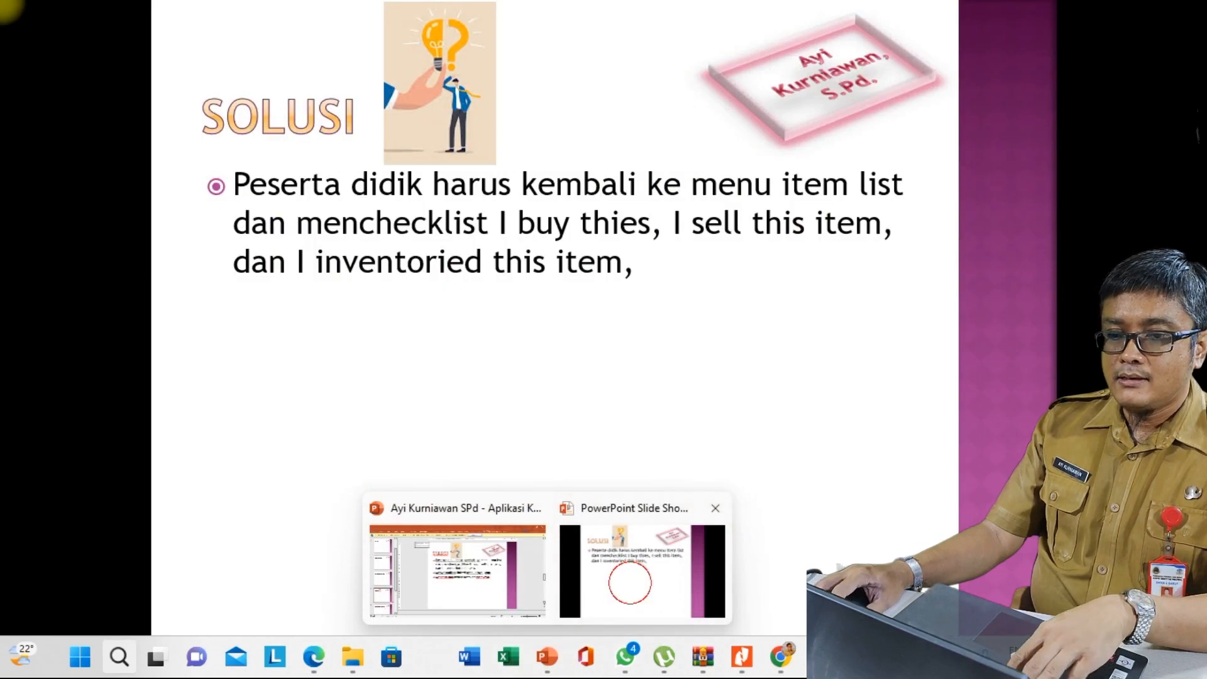
click(633, 589)
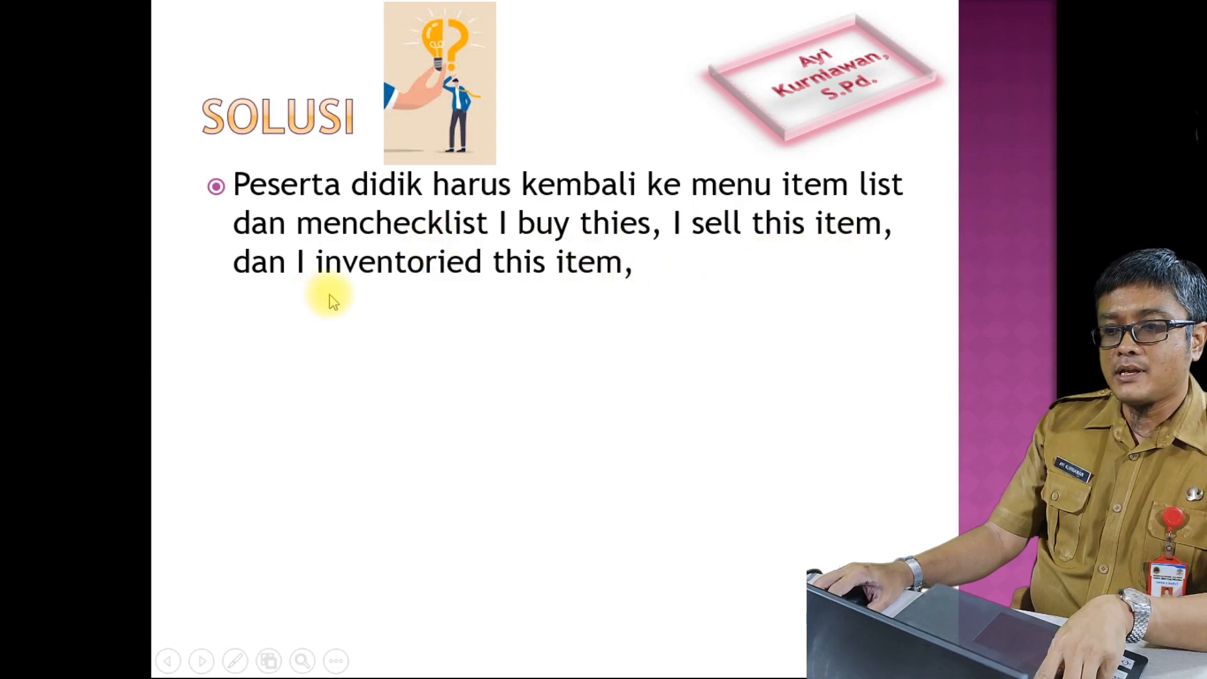
Step: Switch back to AccountRight and open Samsung 2 Pintu from the items list to review its buy, sell and inventory options
key(alt+Tab)
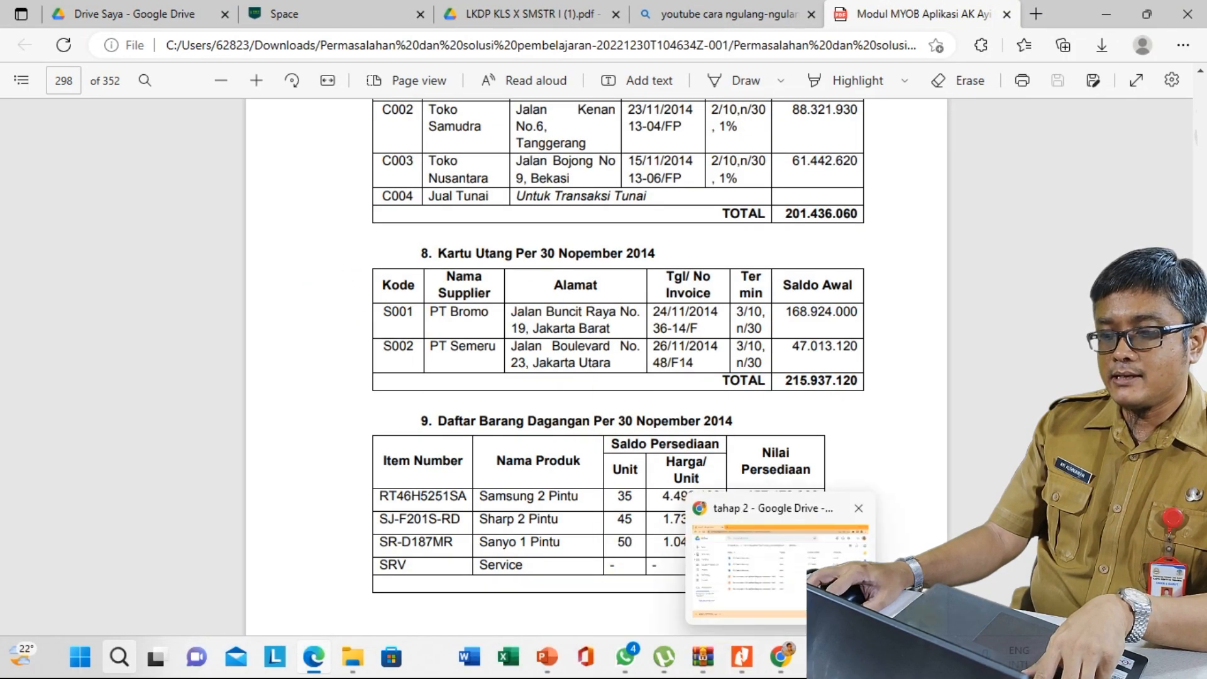
click(900, 657)
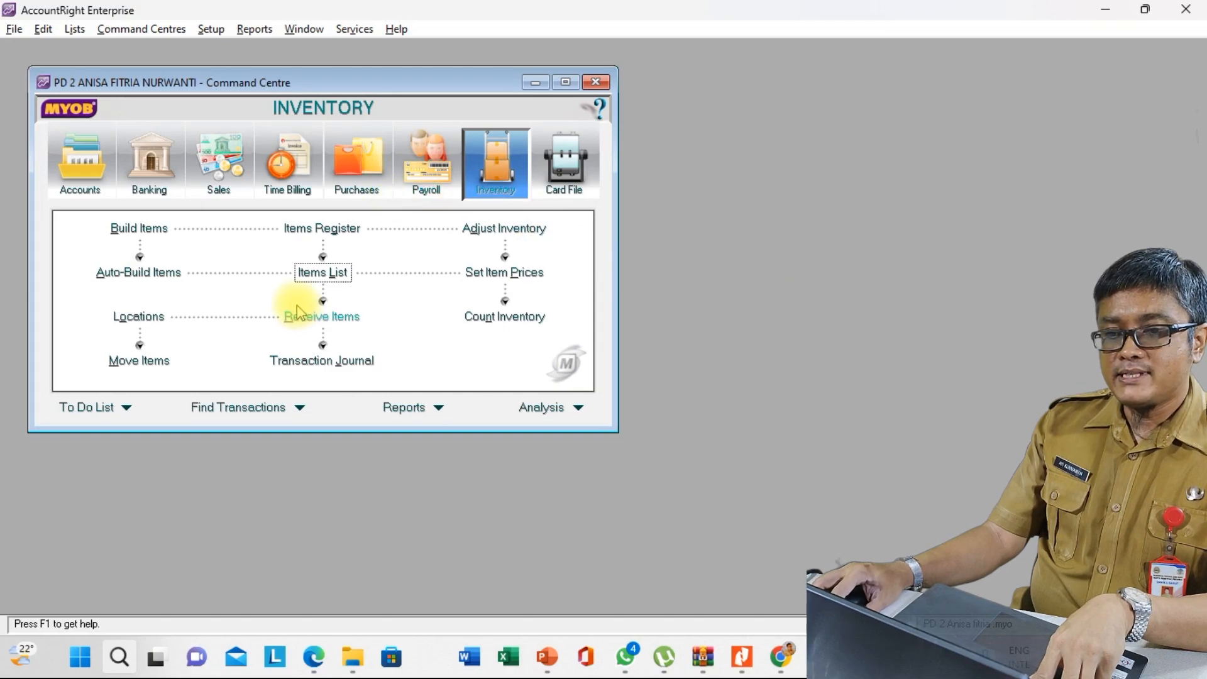
click(315, 284)
double_click(402, 220)
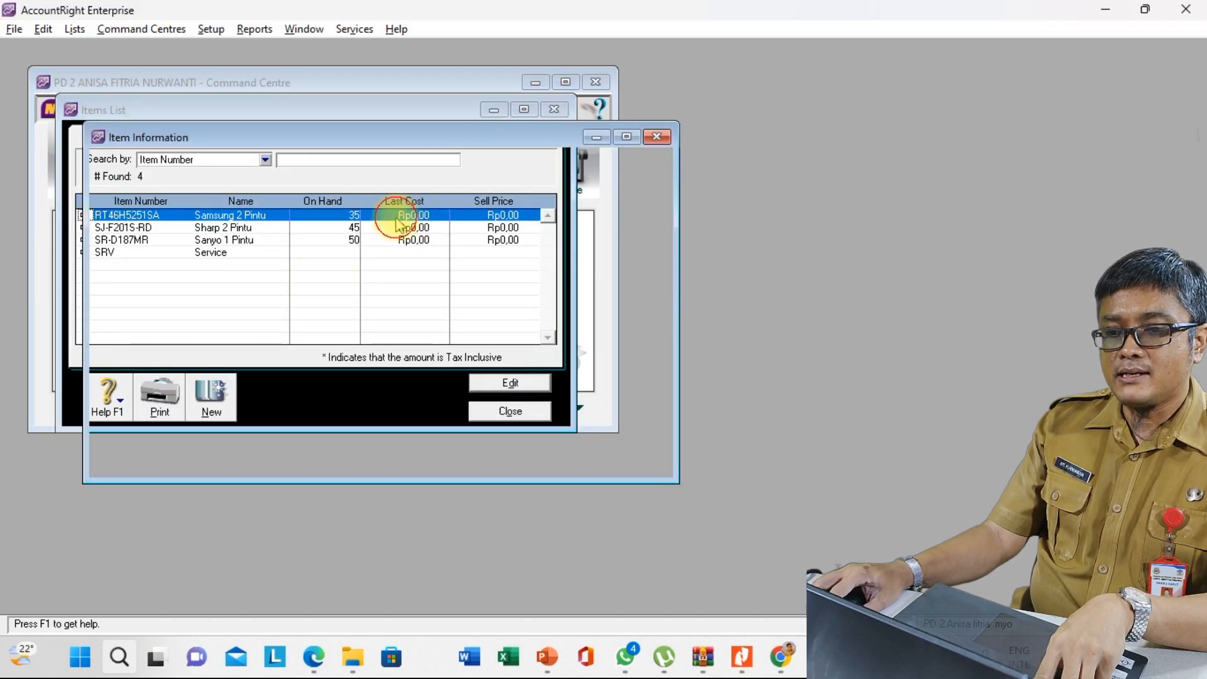
key(alt+Tab)
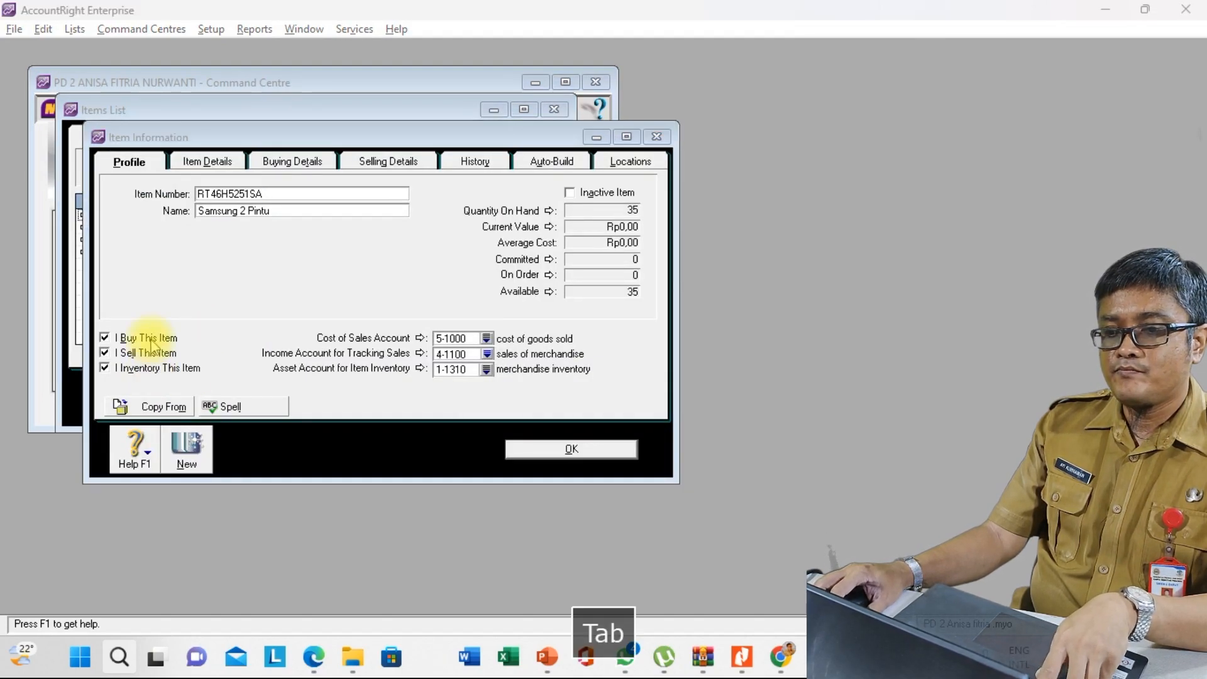
key(alt+Tab)
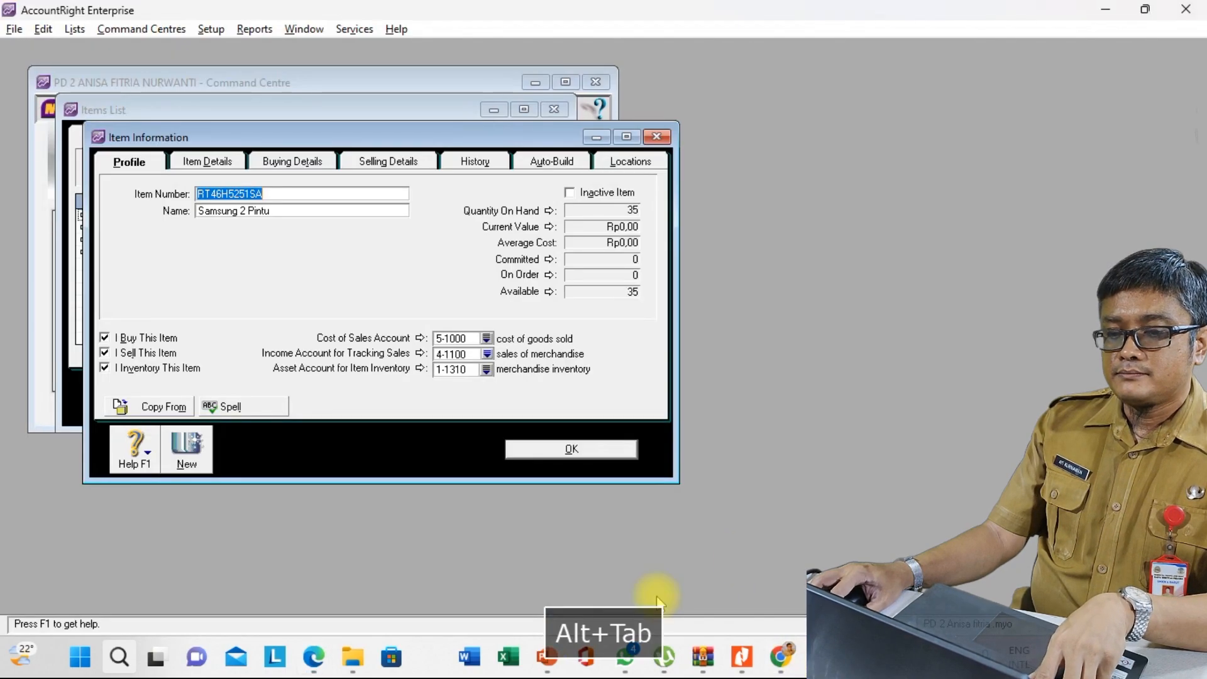
Step: Reveal the linked-account point on the PowerPoint slide, and review Samsung 2 Pintu's linked accounts in AccountRight
click(613, 587)
key(space)
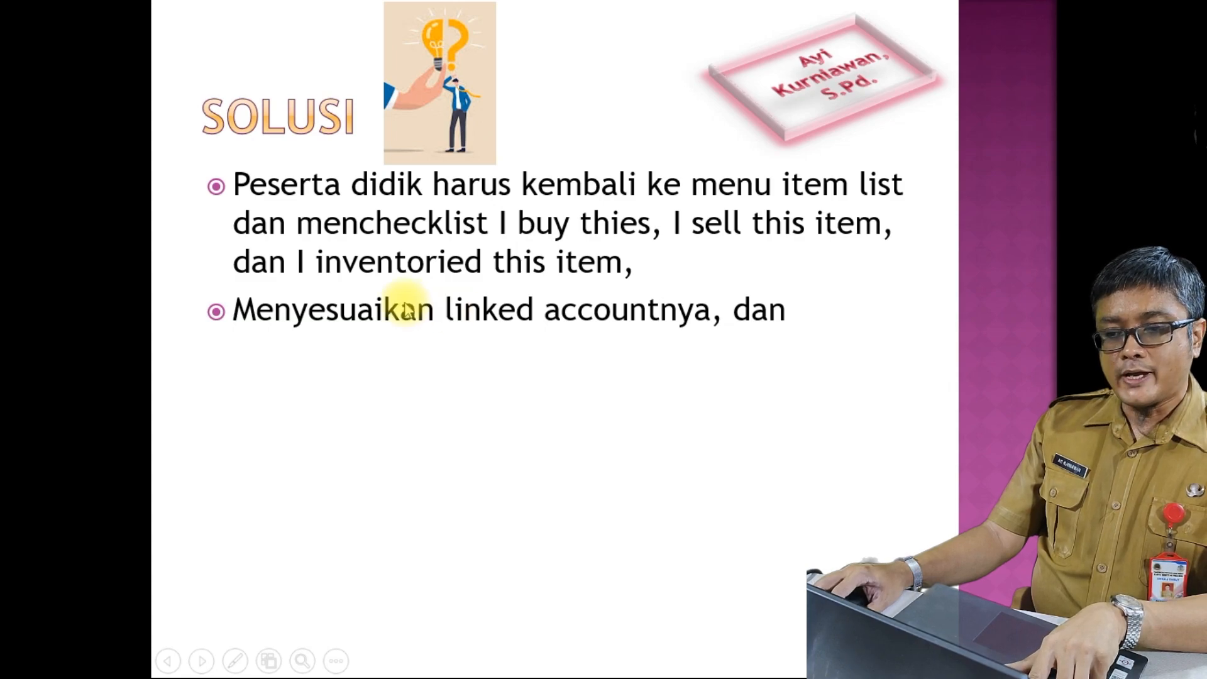
key(alt+Tab)
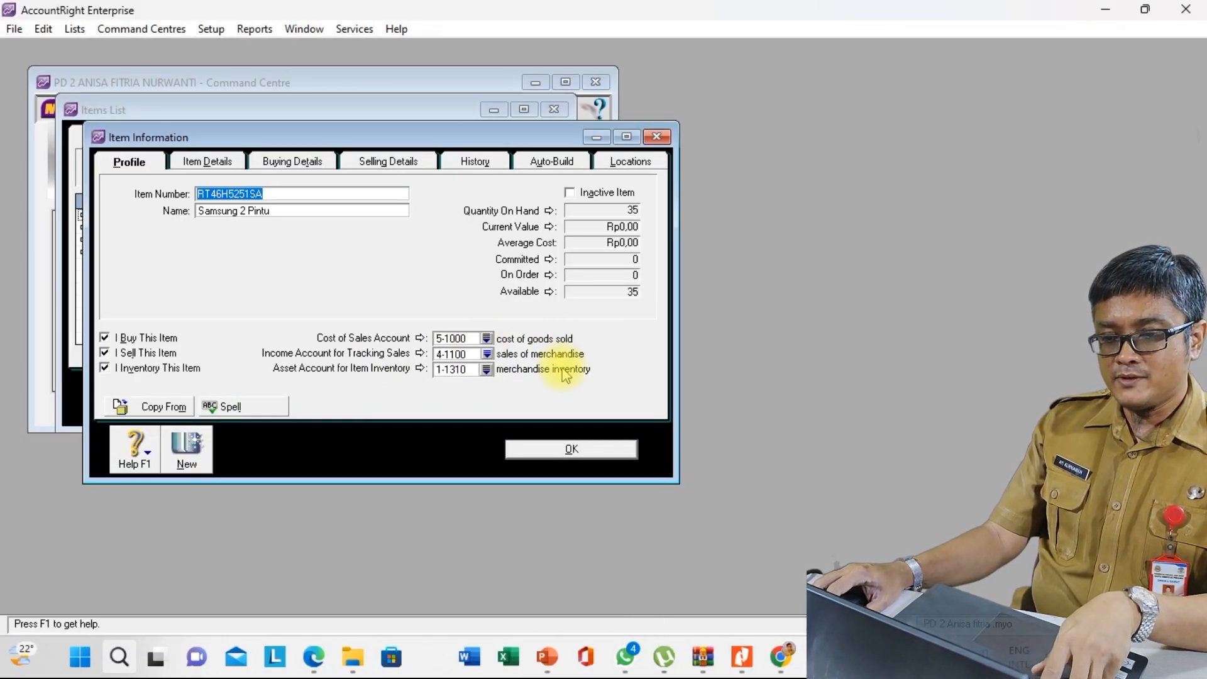
Step: Return to the PowerPoint slide show and reveal the Solusi slide's point about the tax linked account
key(alt+Tab)
key(alt+Tab)
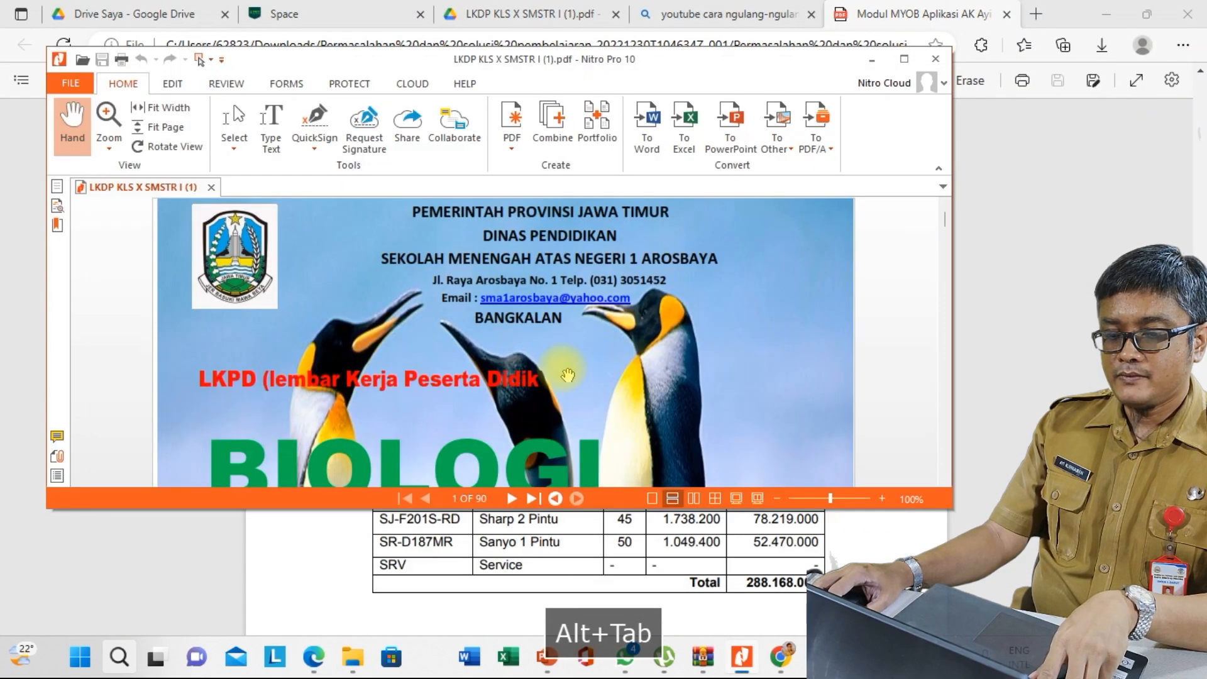
key(alt+Tab)
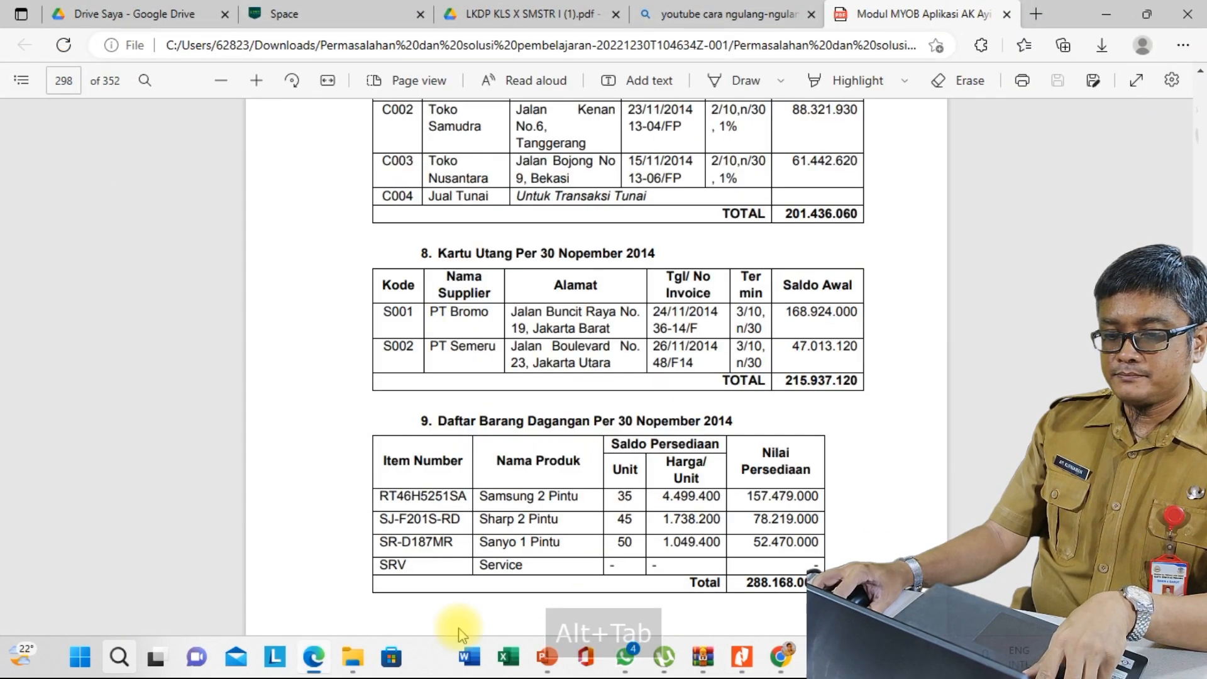
mouse_move(550, 660)
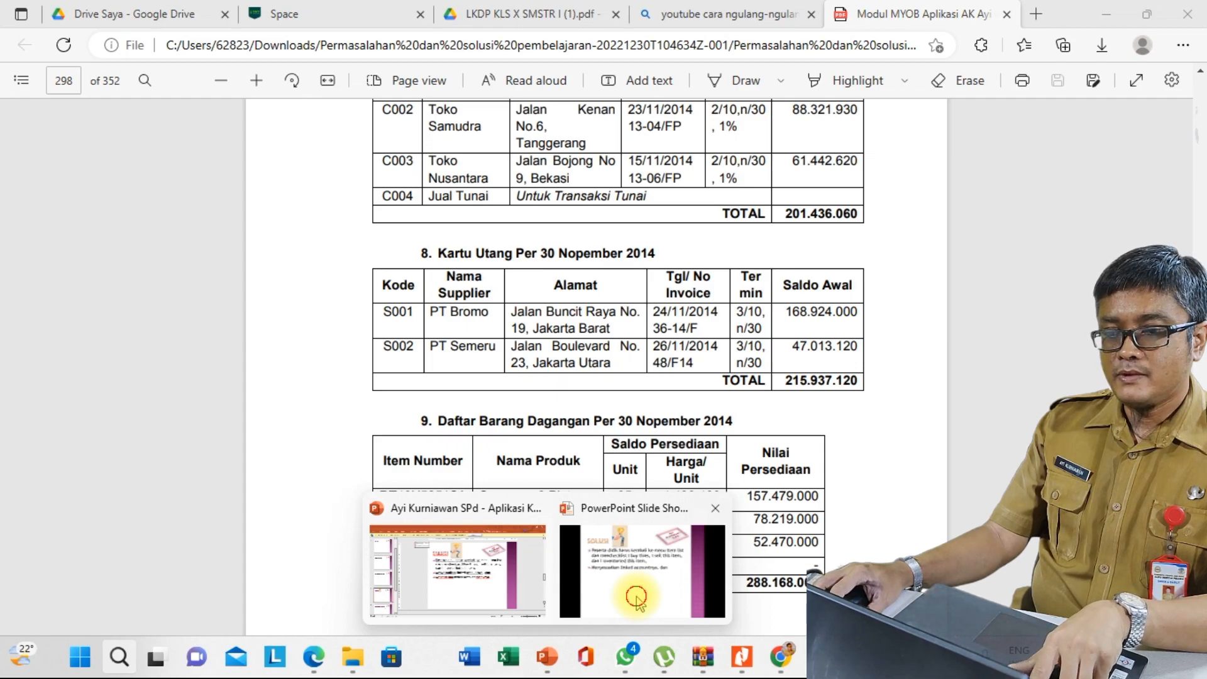
click(636, 601)
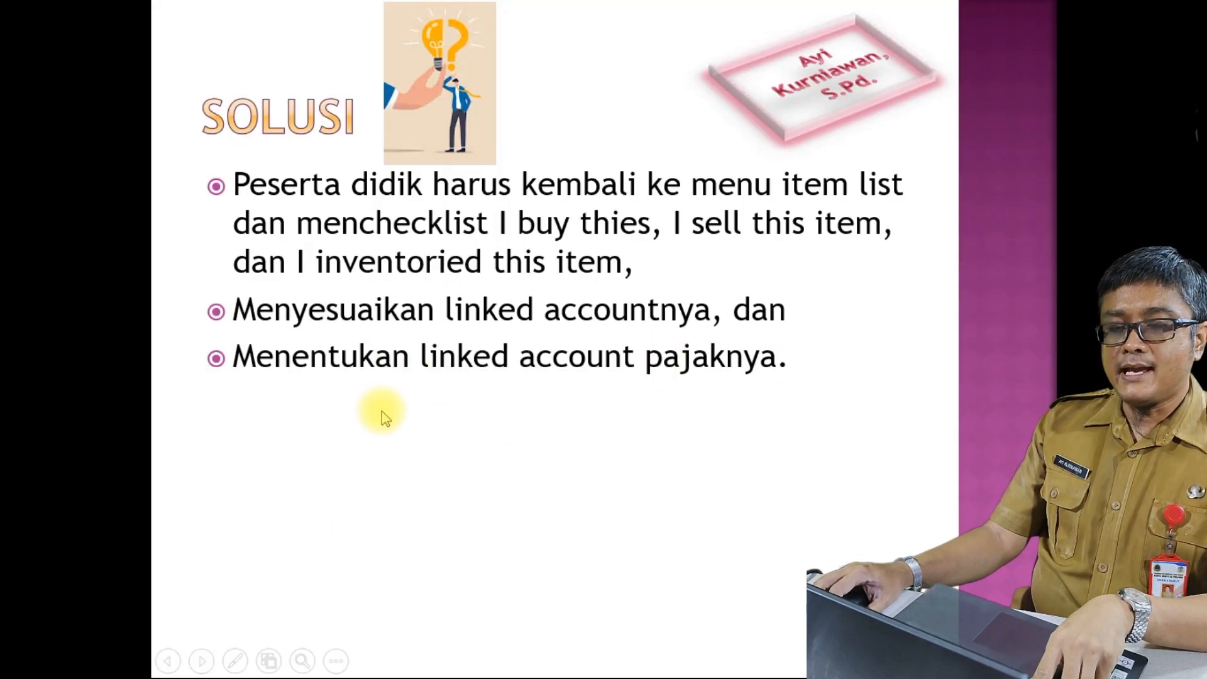